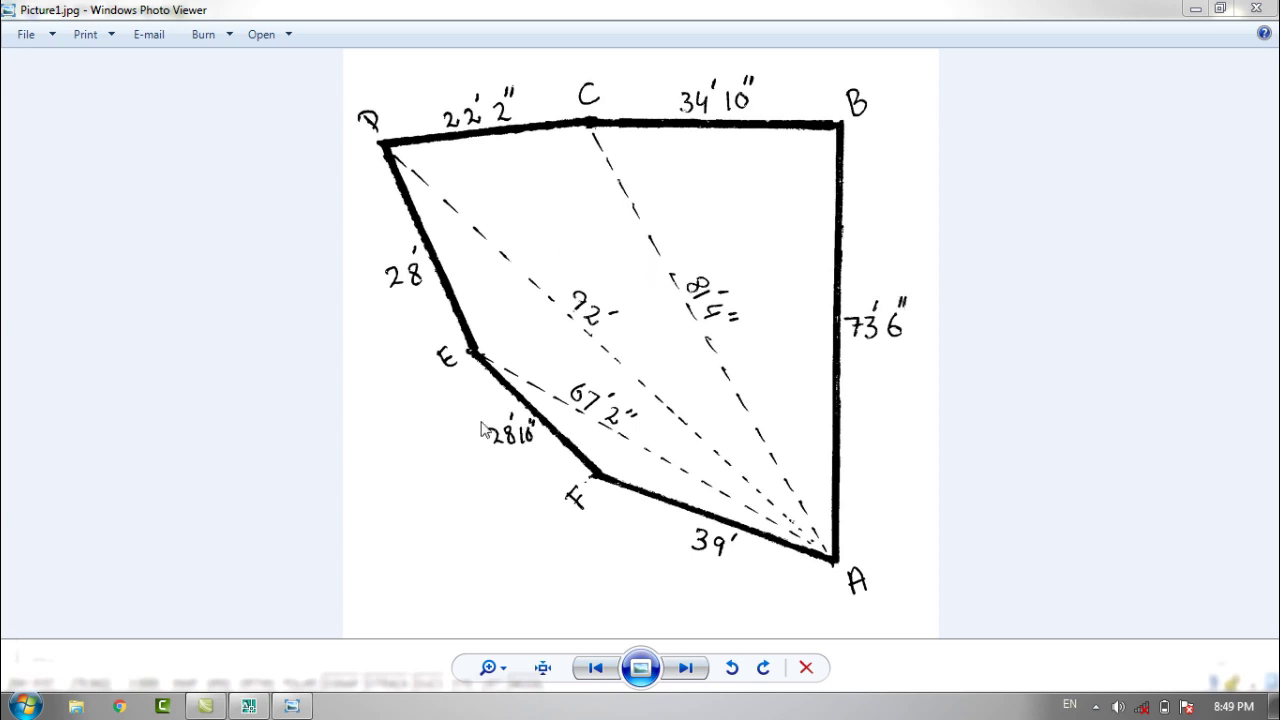
- Compare the drawing with the Picture1.jpg plot sketch, then minimize AutoCAD and close Photo Viewer
left_click(245, 707)
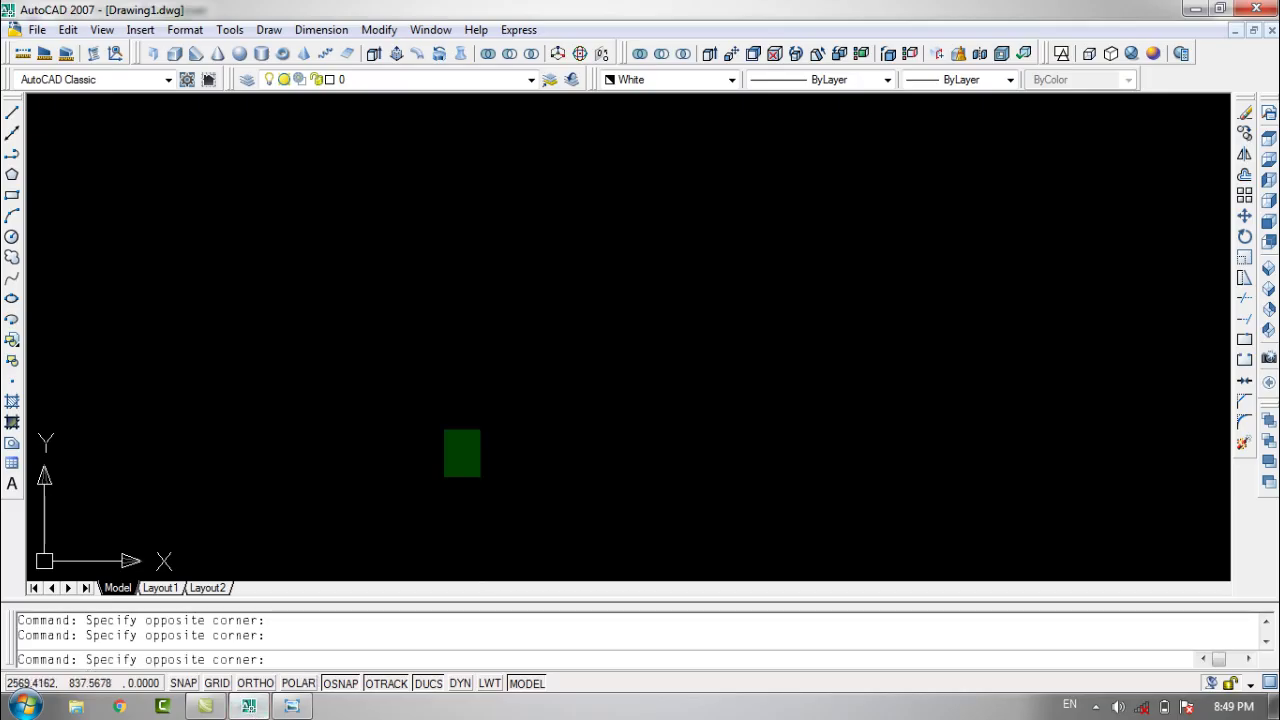
left_click(300, 705)
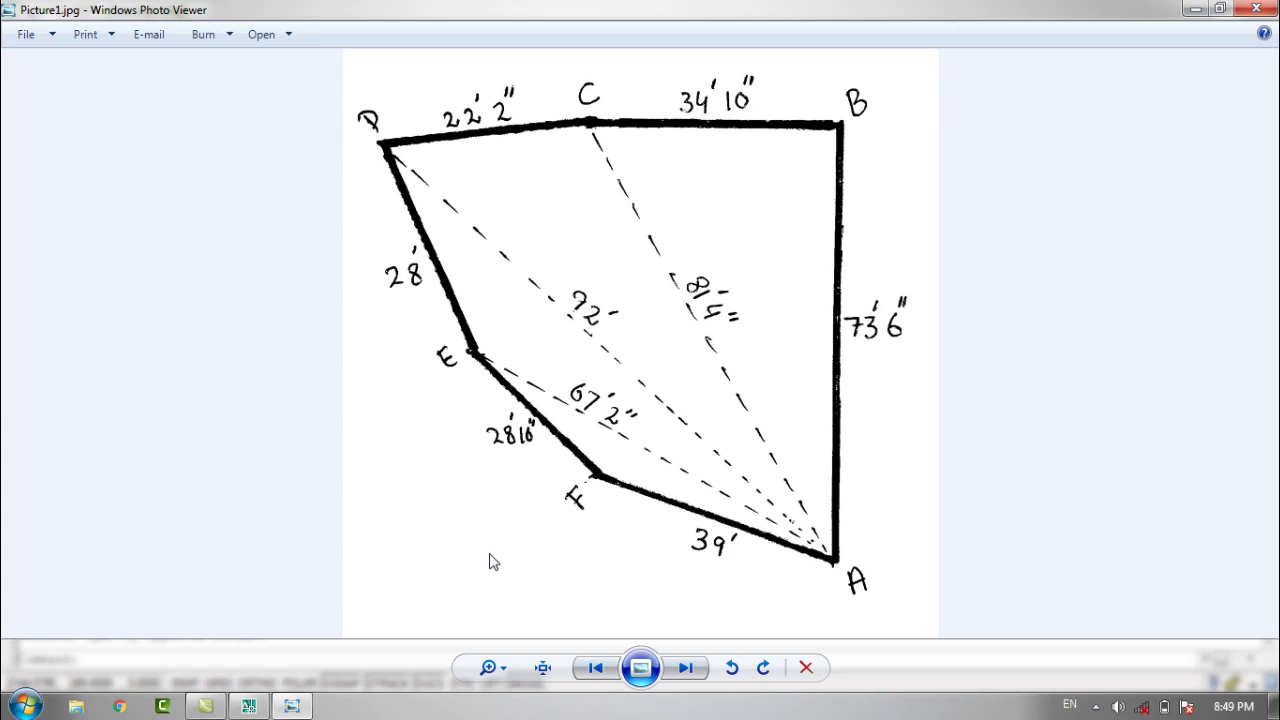
left_click(245, 707)
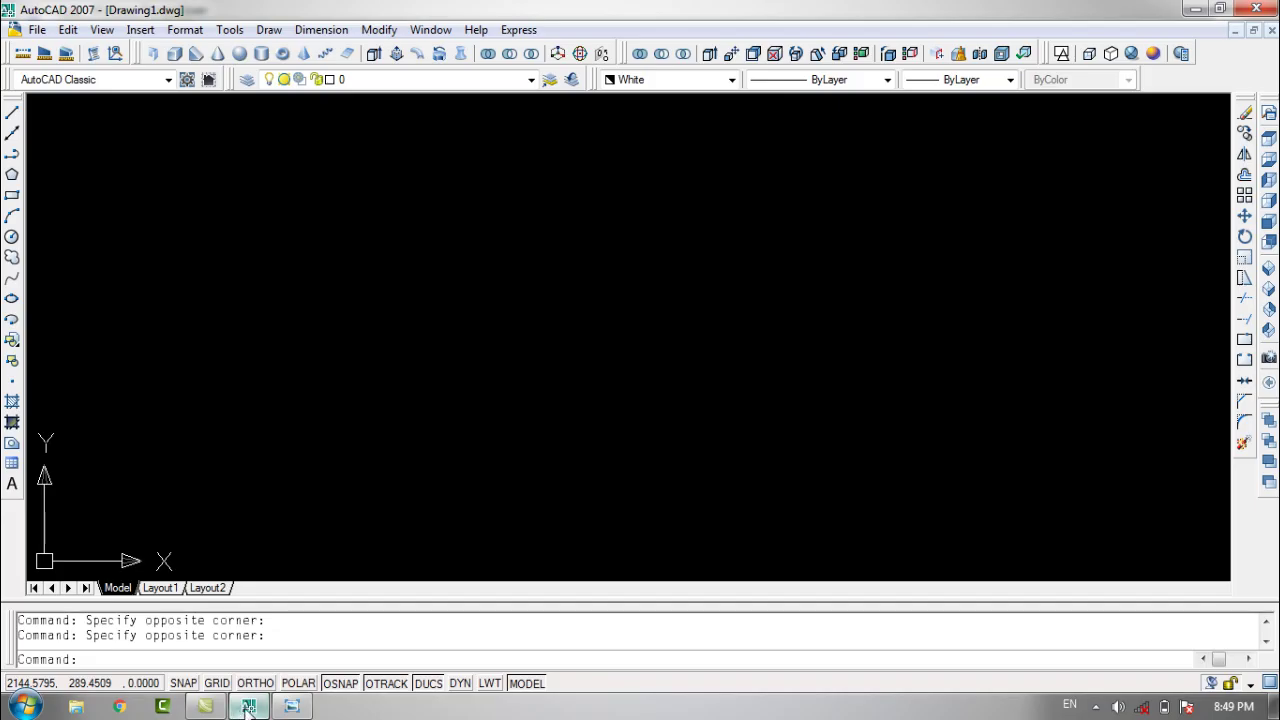
left_click(578, 466)
left_click(477, 379)
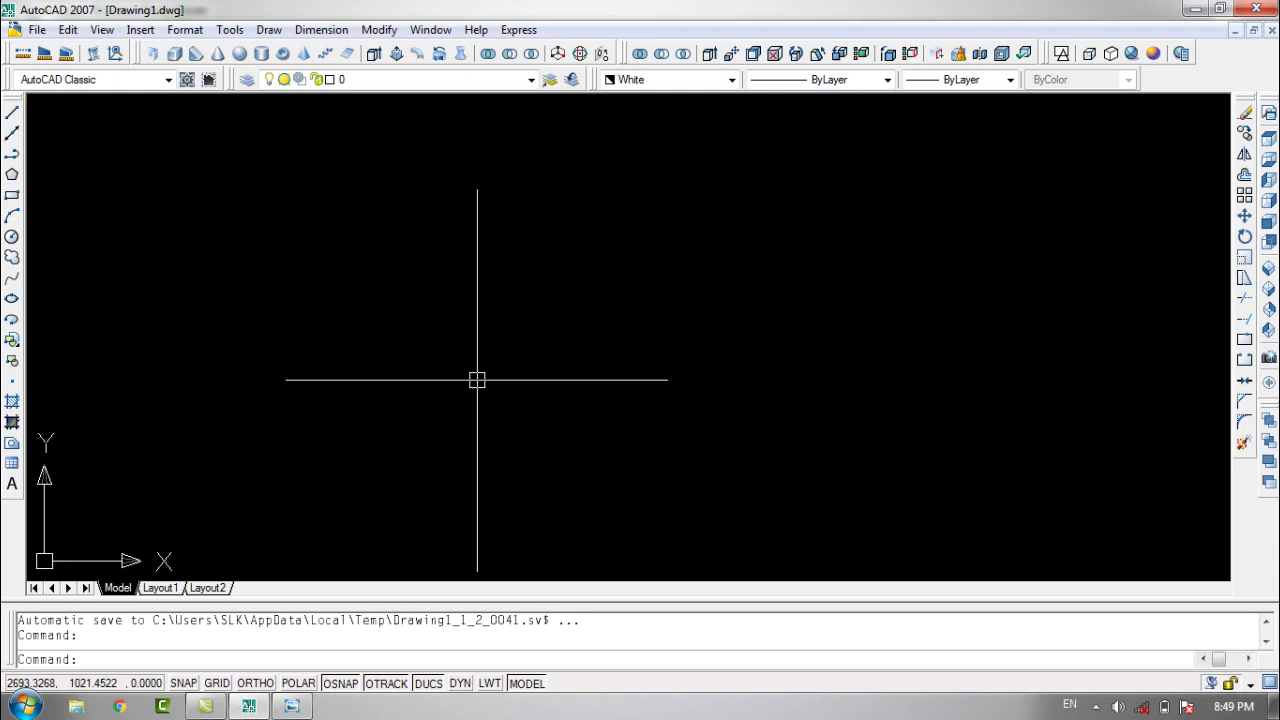
left_click(1208, 9)
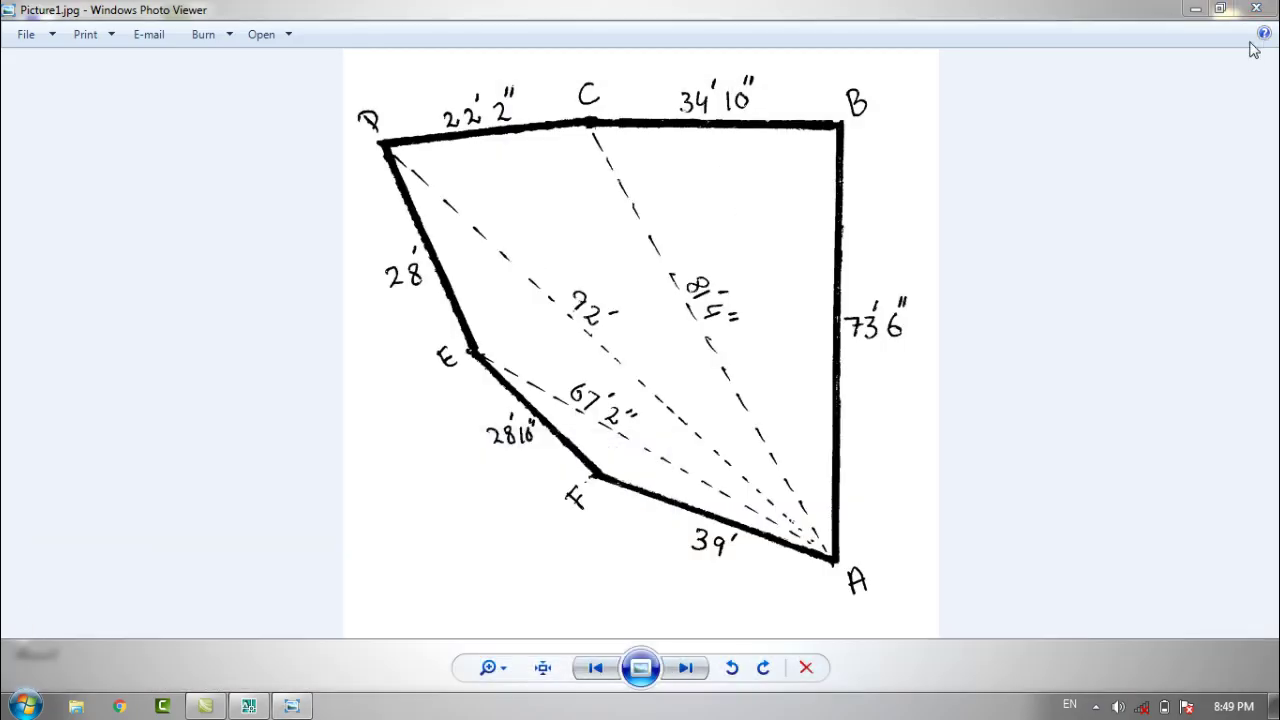
left_click(1257, 10)
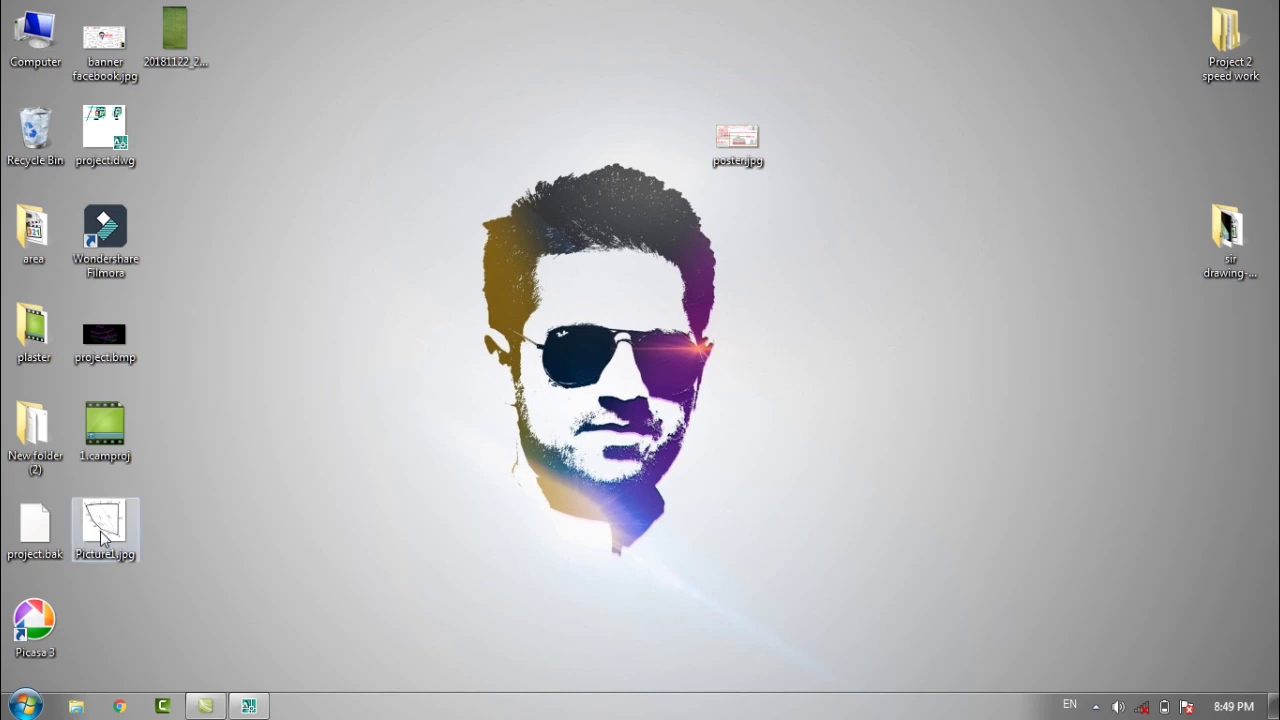
- Restore the AutoCAD drawing, cancel any pending command, and open Drawing Units with UN
left_click(247, 706)
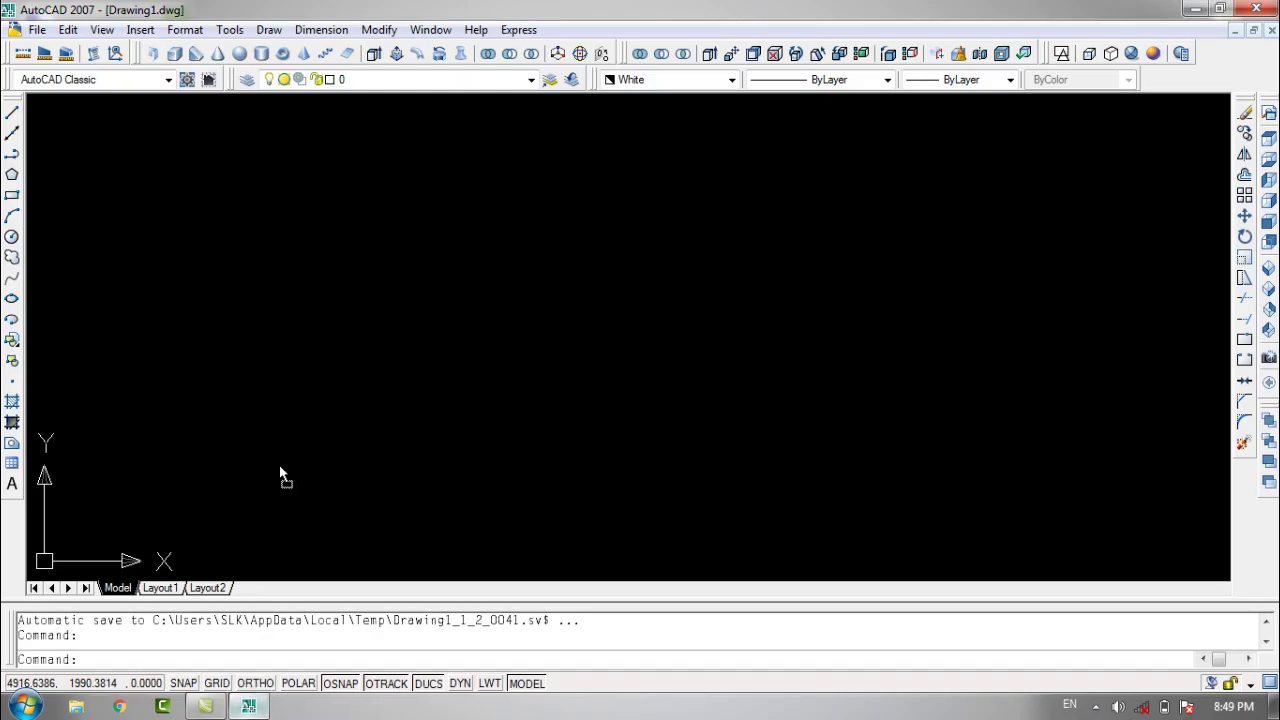
key("Escape")
key("Escape")
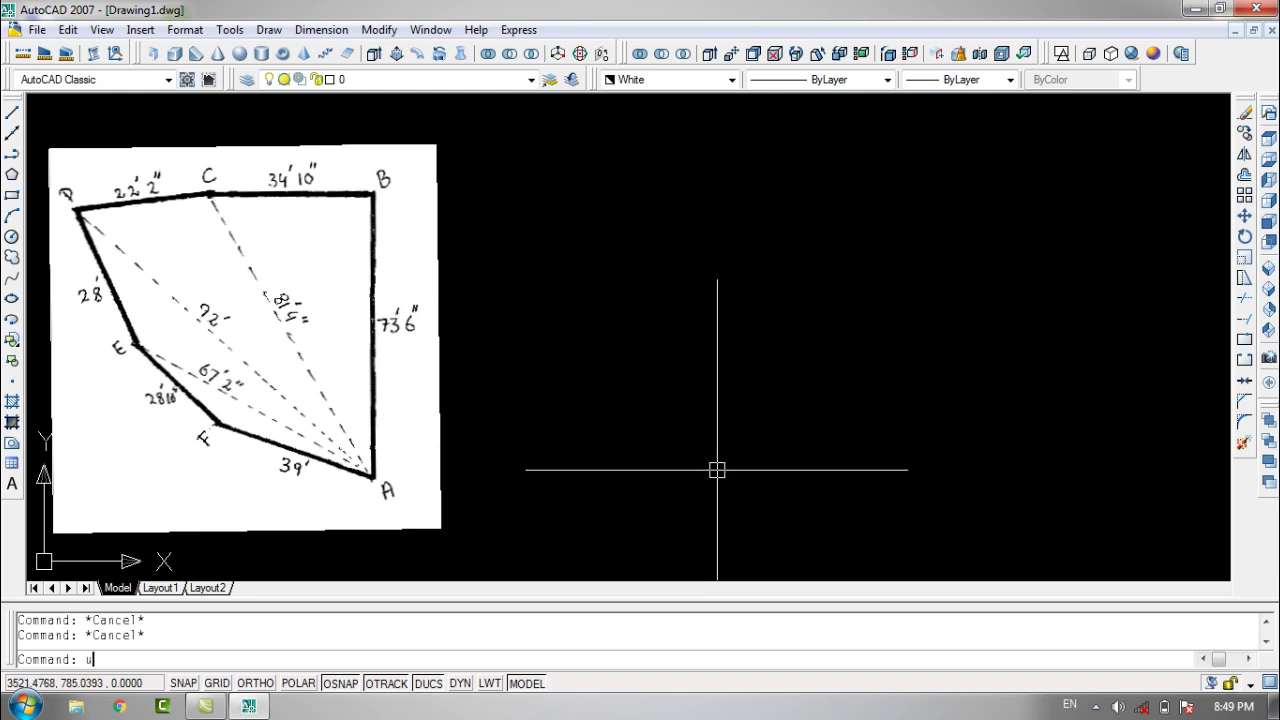
type("un")
key("Return")
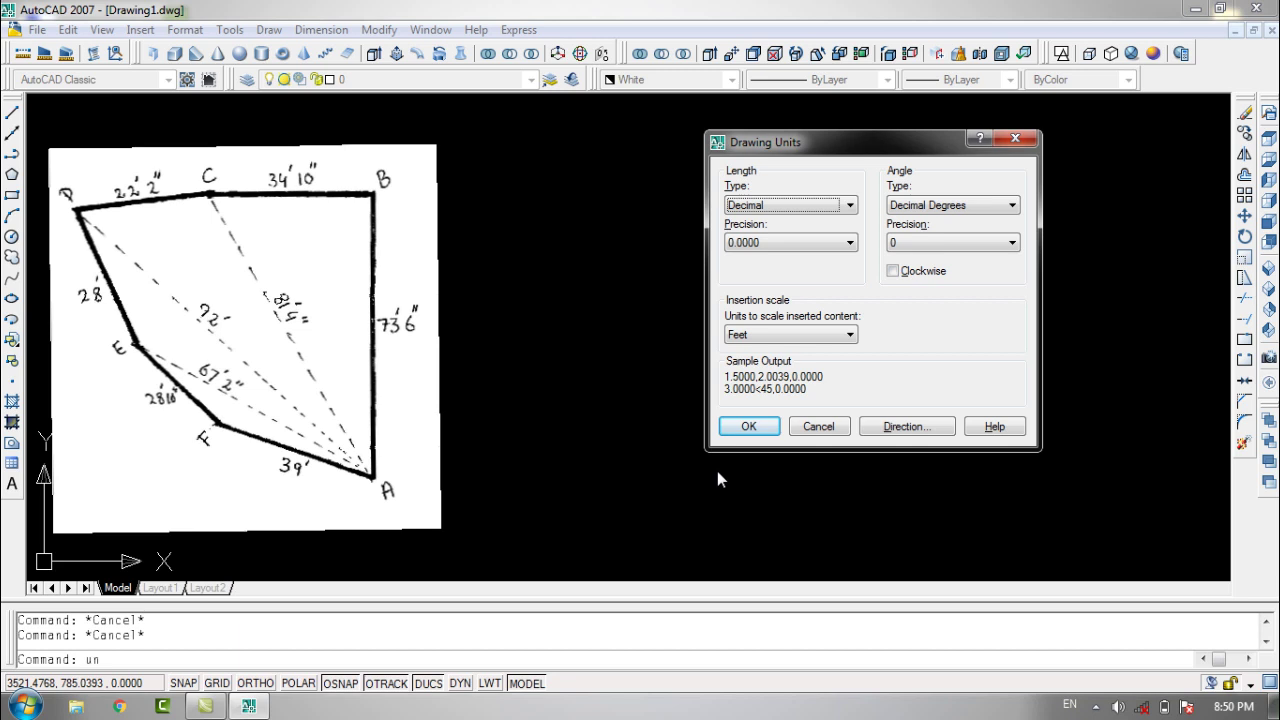
- Set lengths to Architectural with 0'-0 1/8" precision and insertion scale to Inches
left_click(766, 208)
left_click(767, 222)
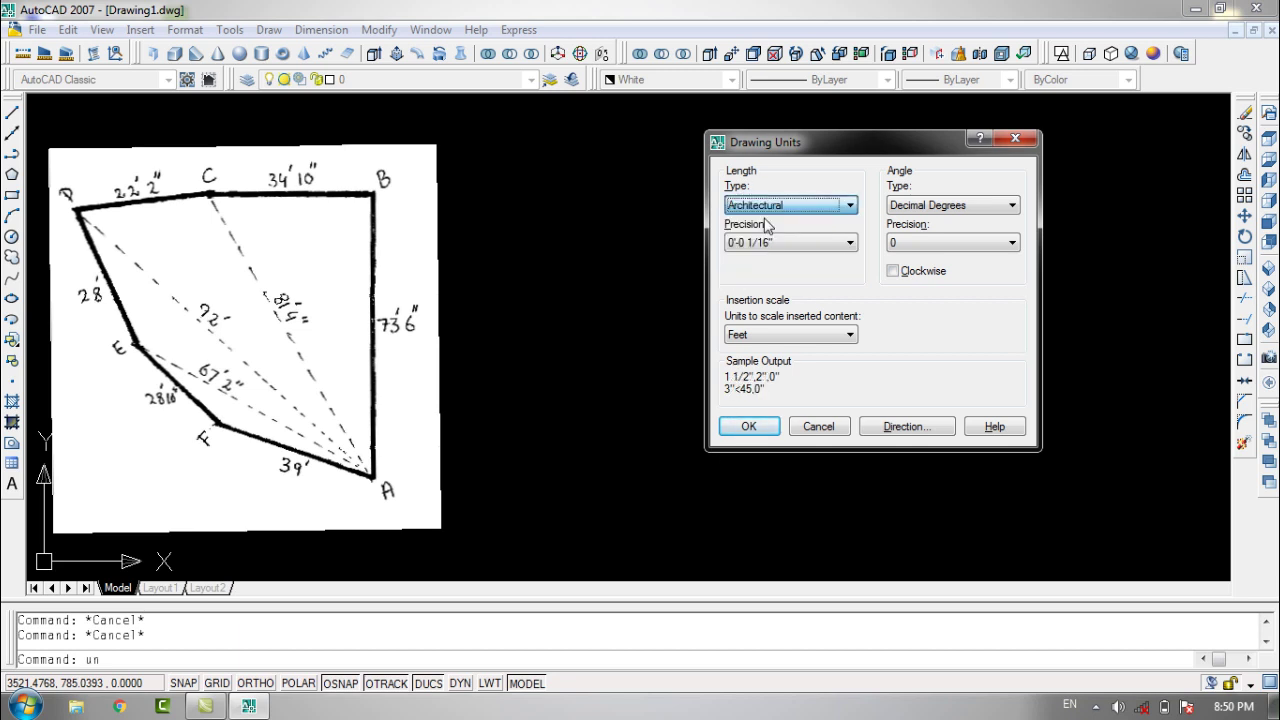
left_click(762, 244)
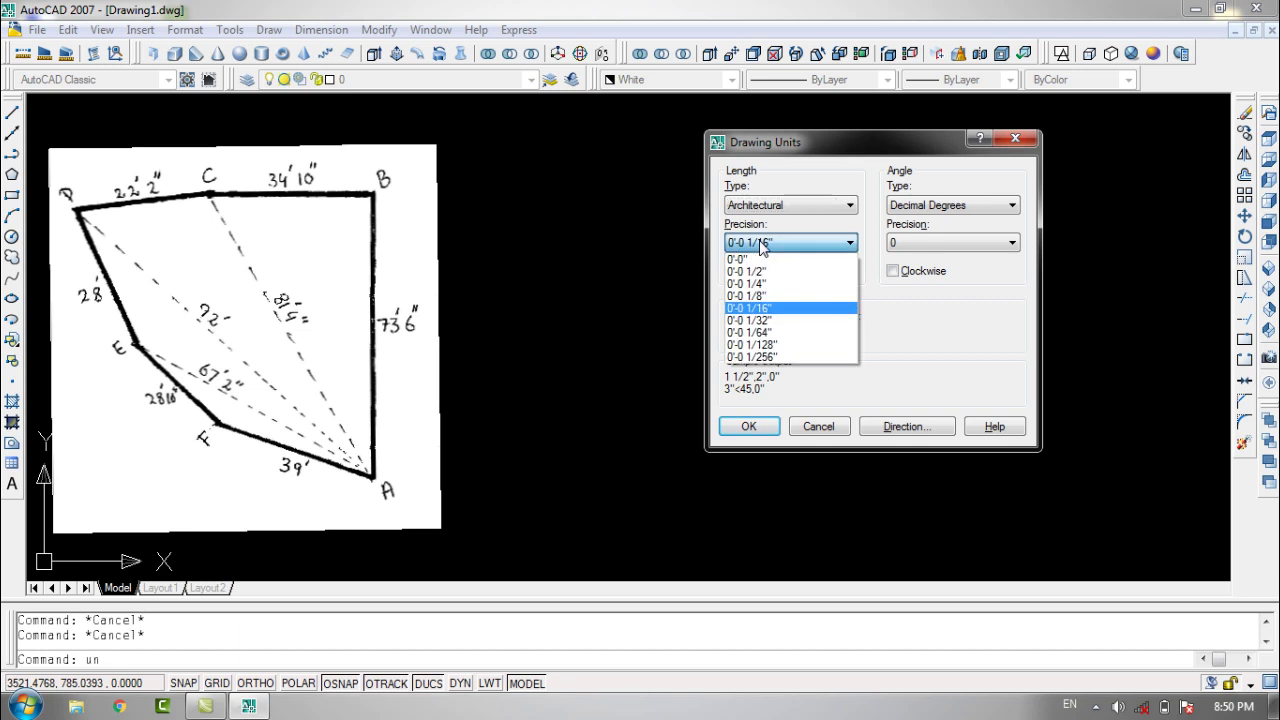
left_click(759, 297)
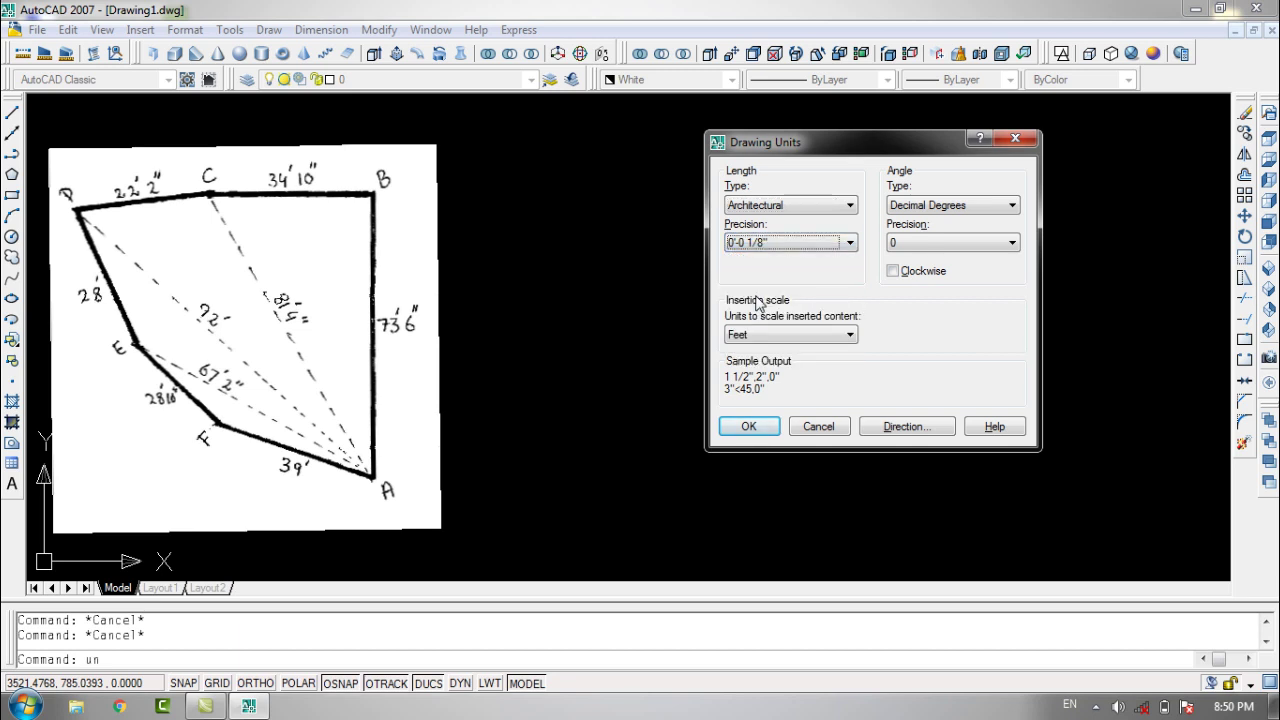
left_click(760, 334)
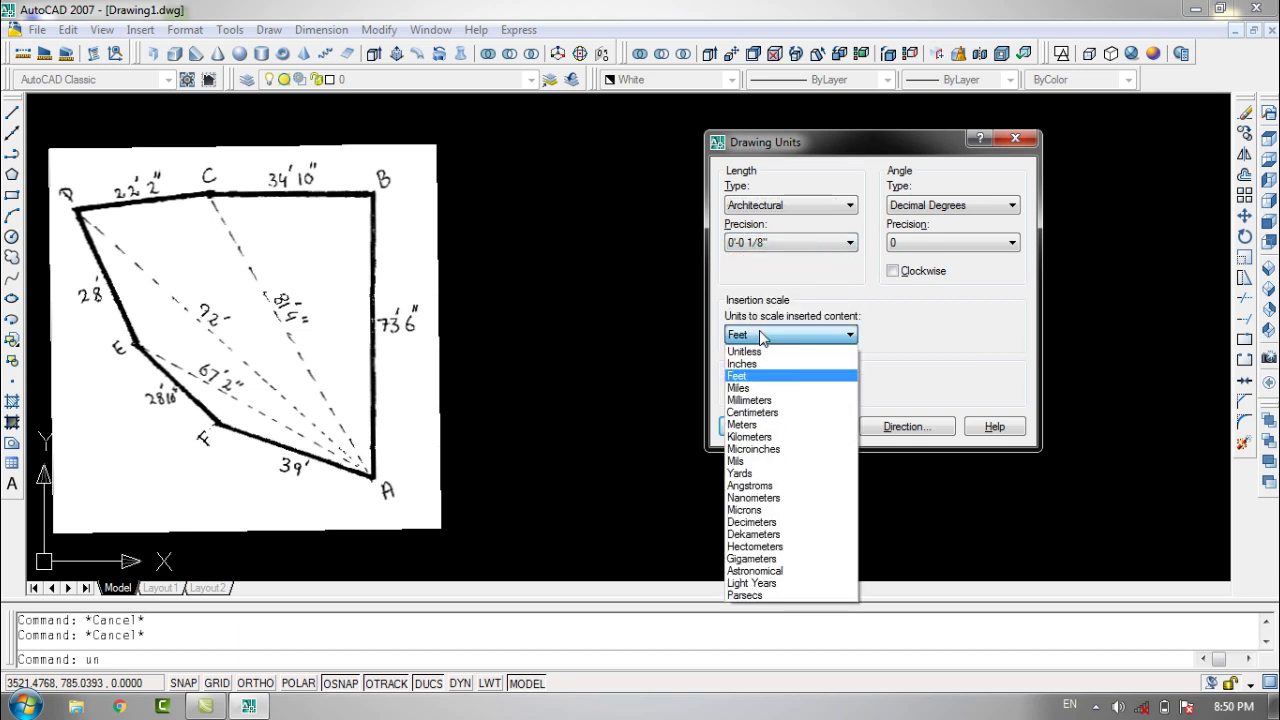
left_click(752, 364)
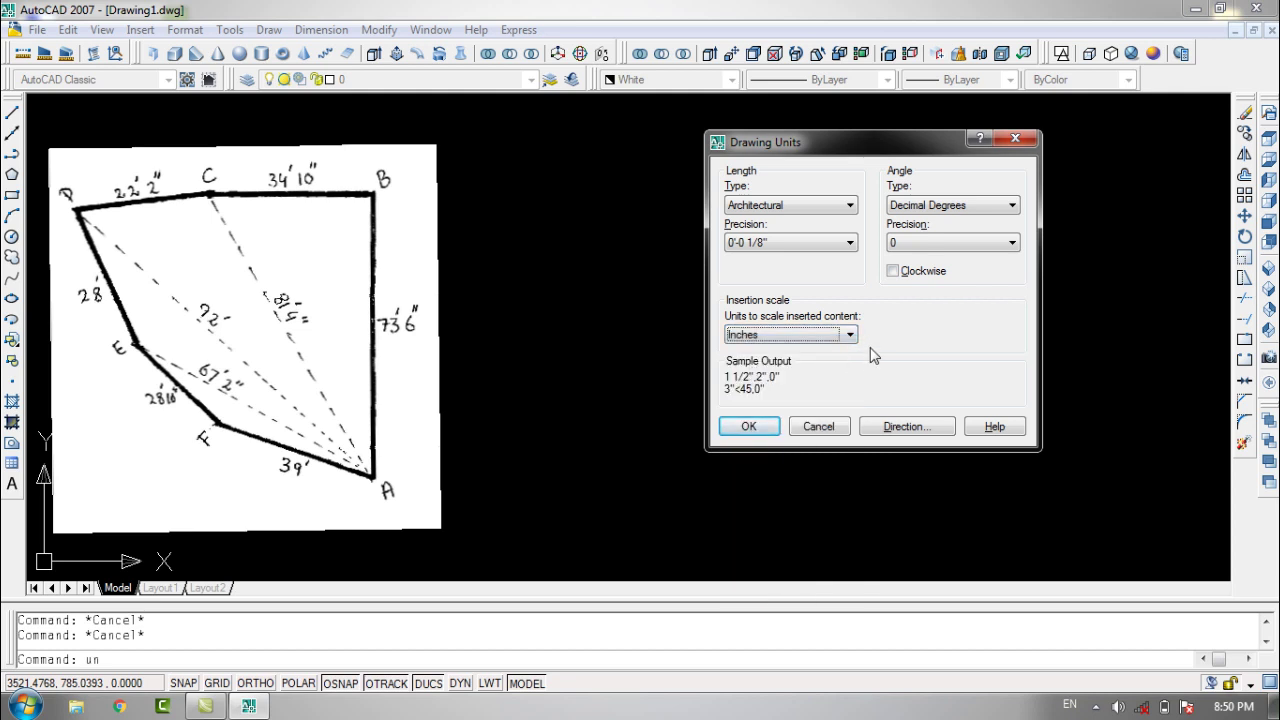
left_click(750, 427)
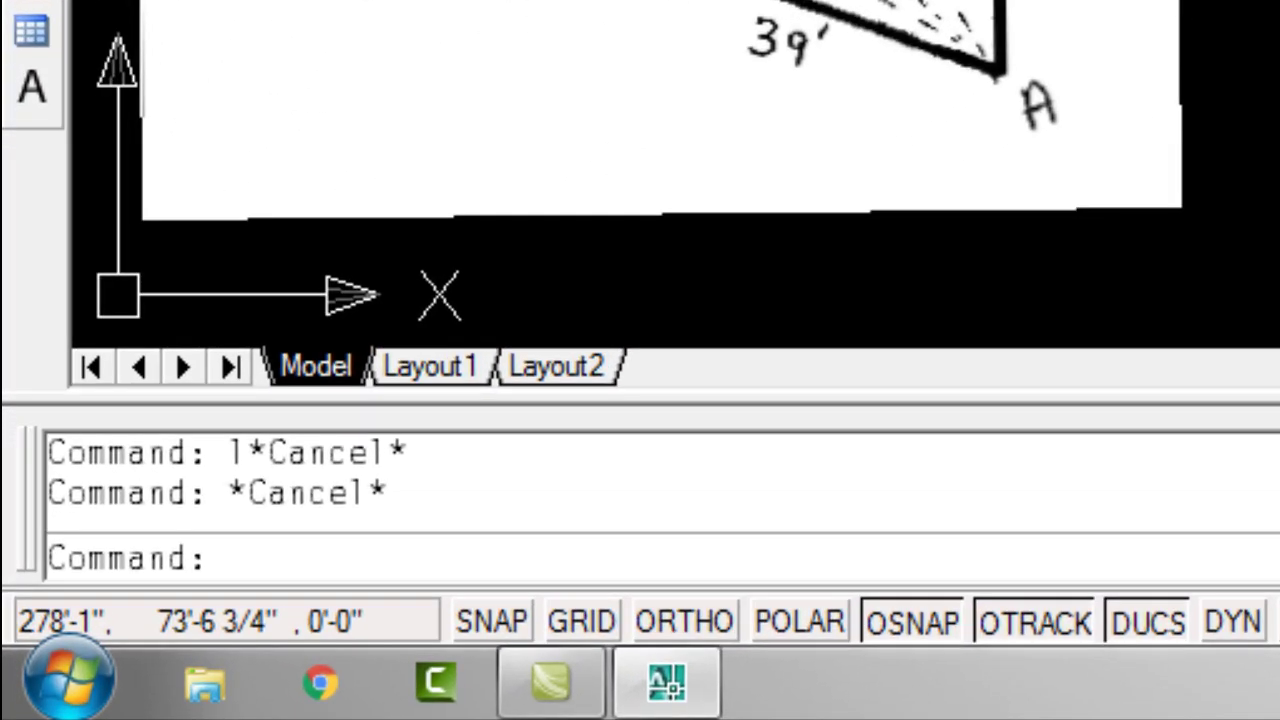
- Draw side AB as a 73'6" vertical line with Ortho on, right of the sketch
key("Return")
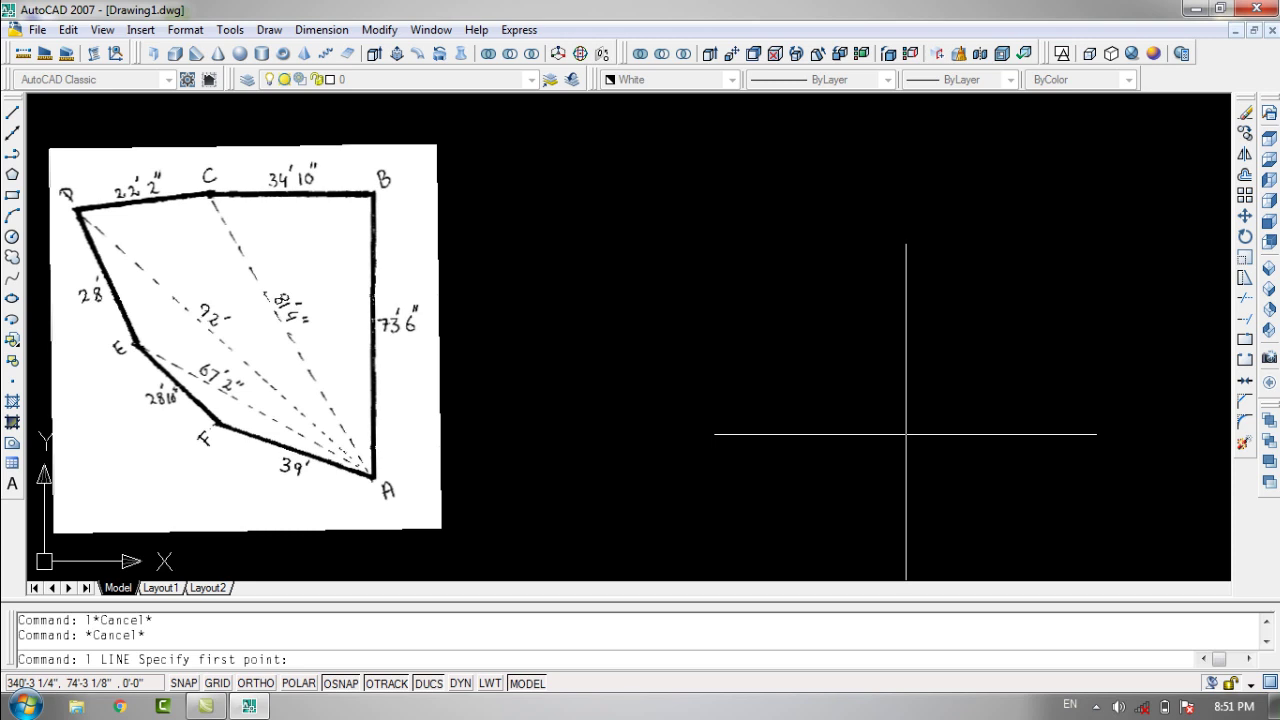
left_click(1006, 483)
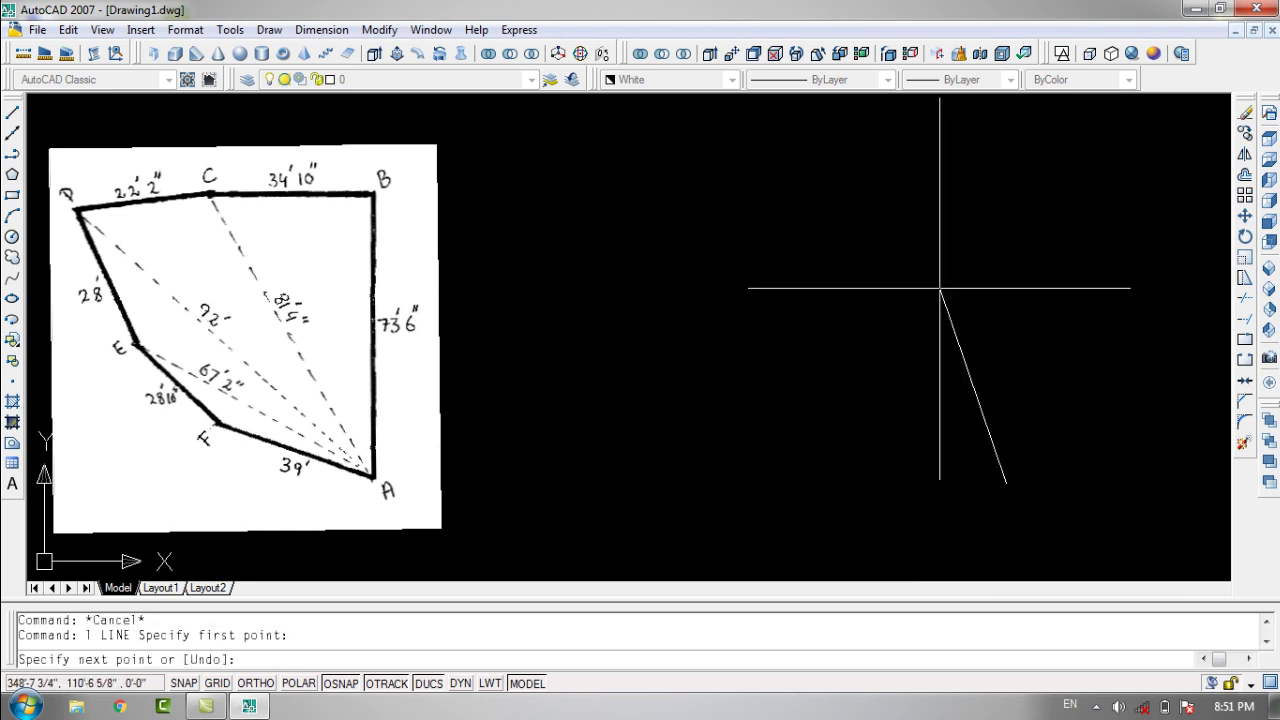
key("F8")
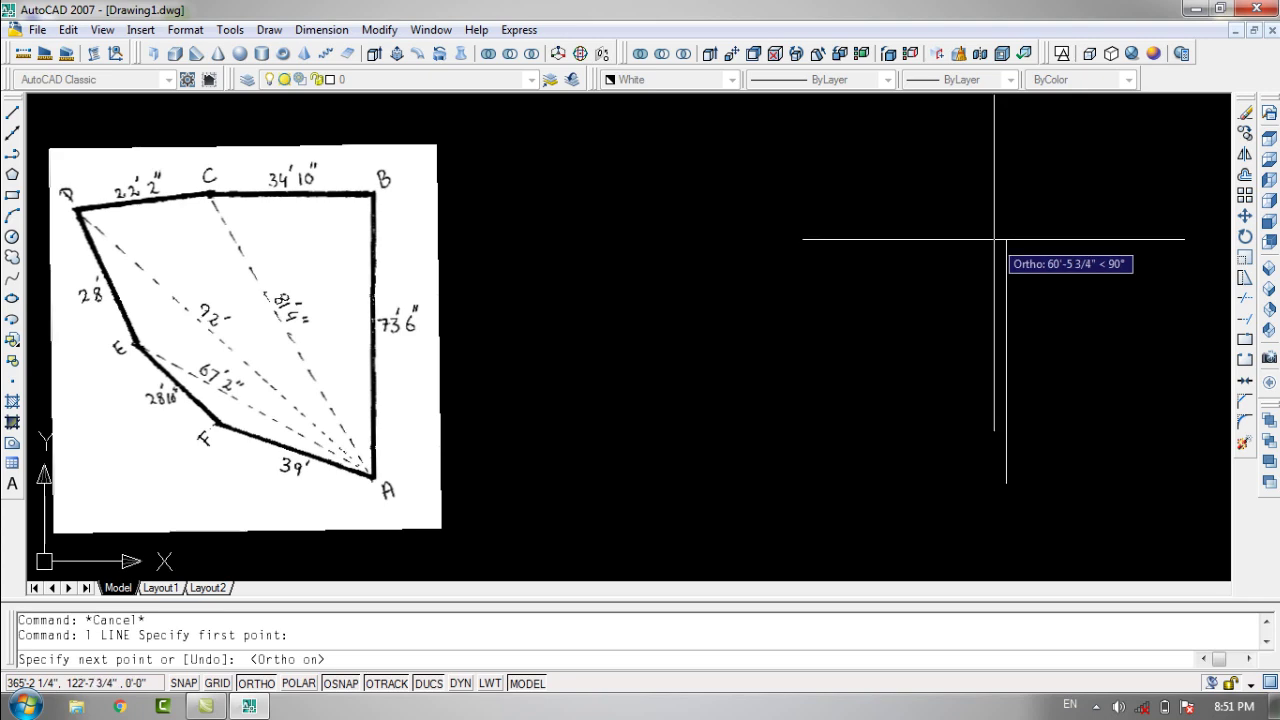
type("73")
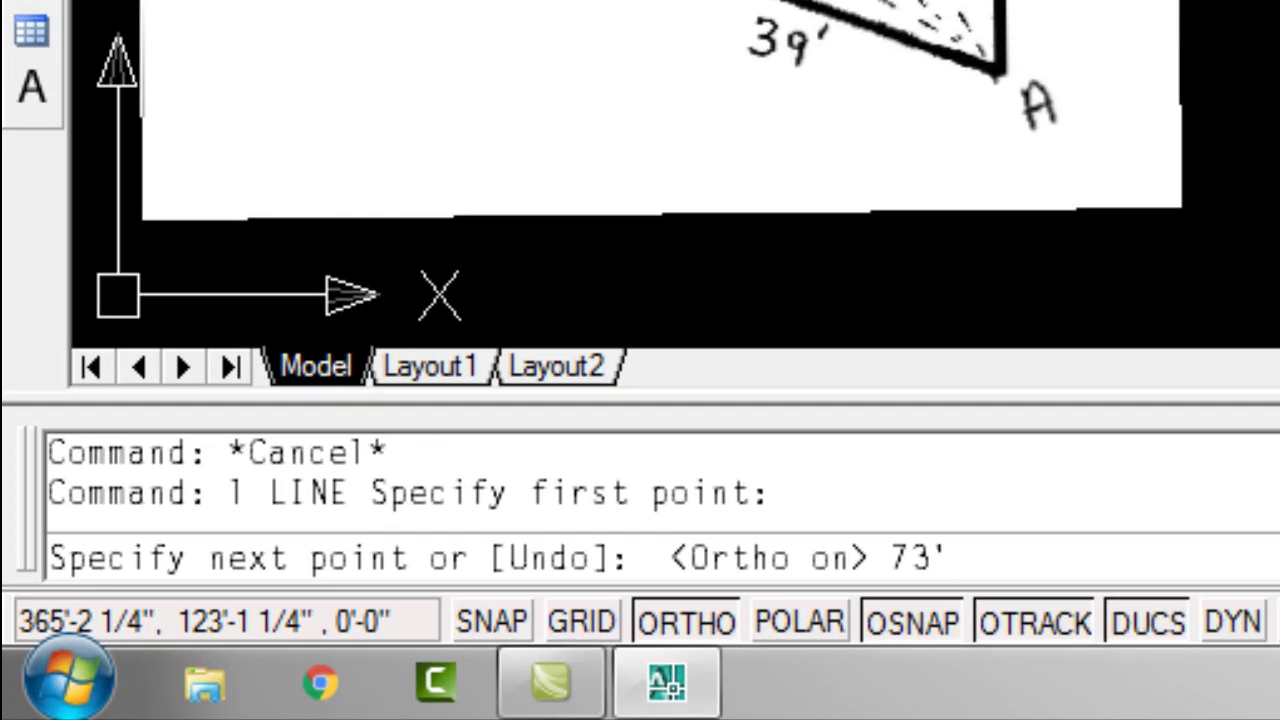
type("'6")
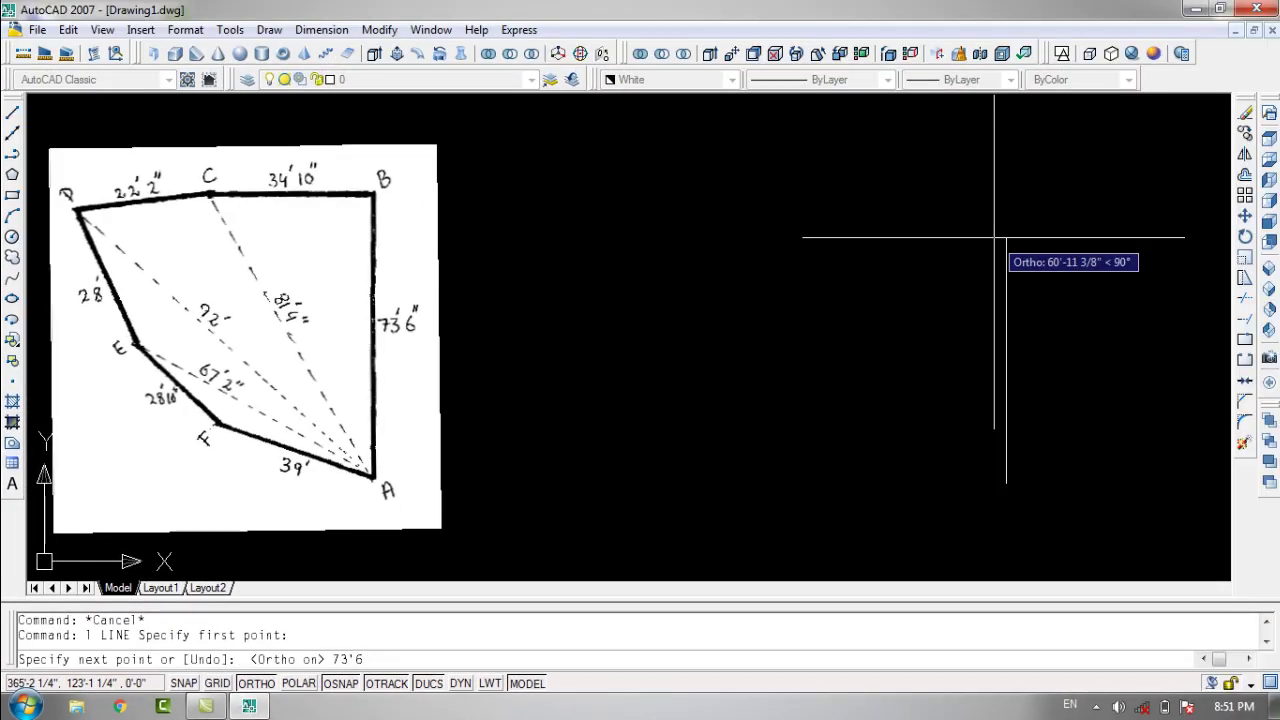
key("Return")
key("Return")
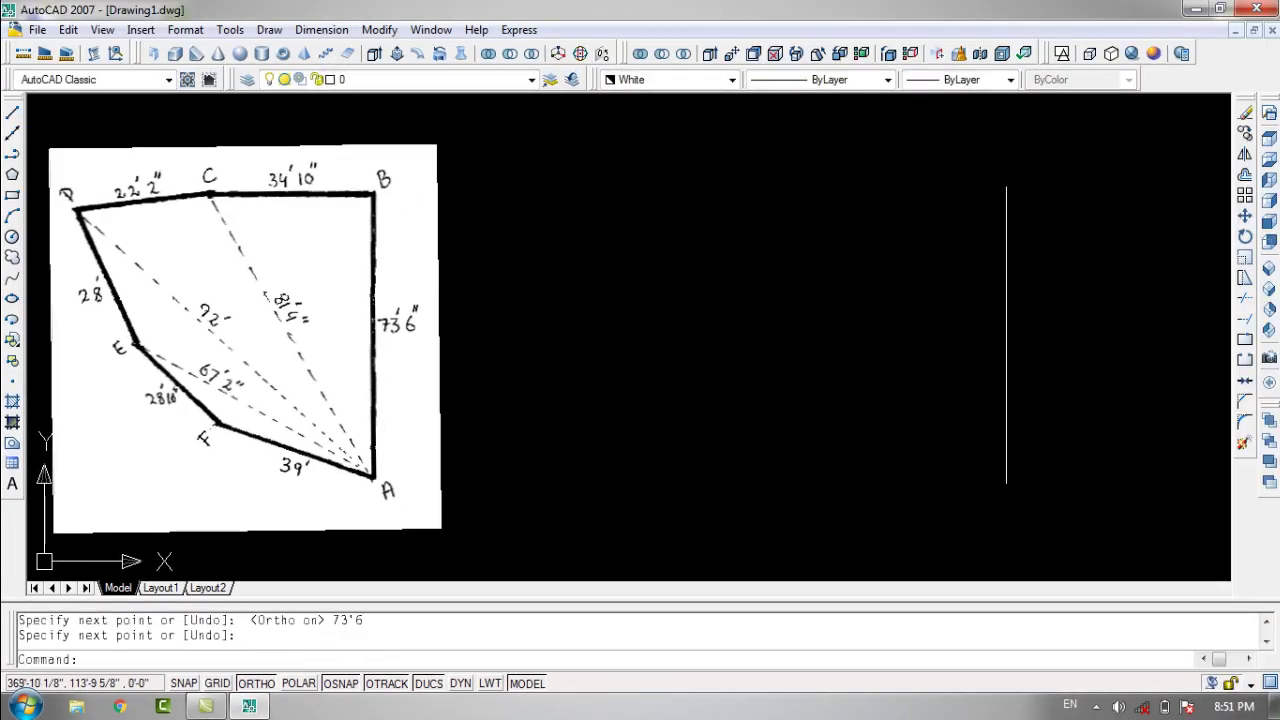
key("Escape")
key("Escape")
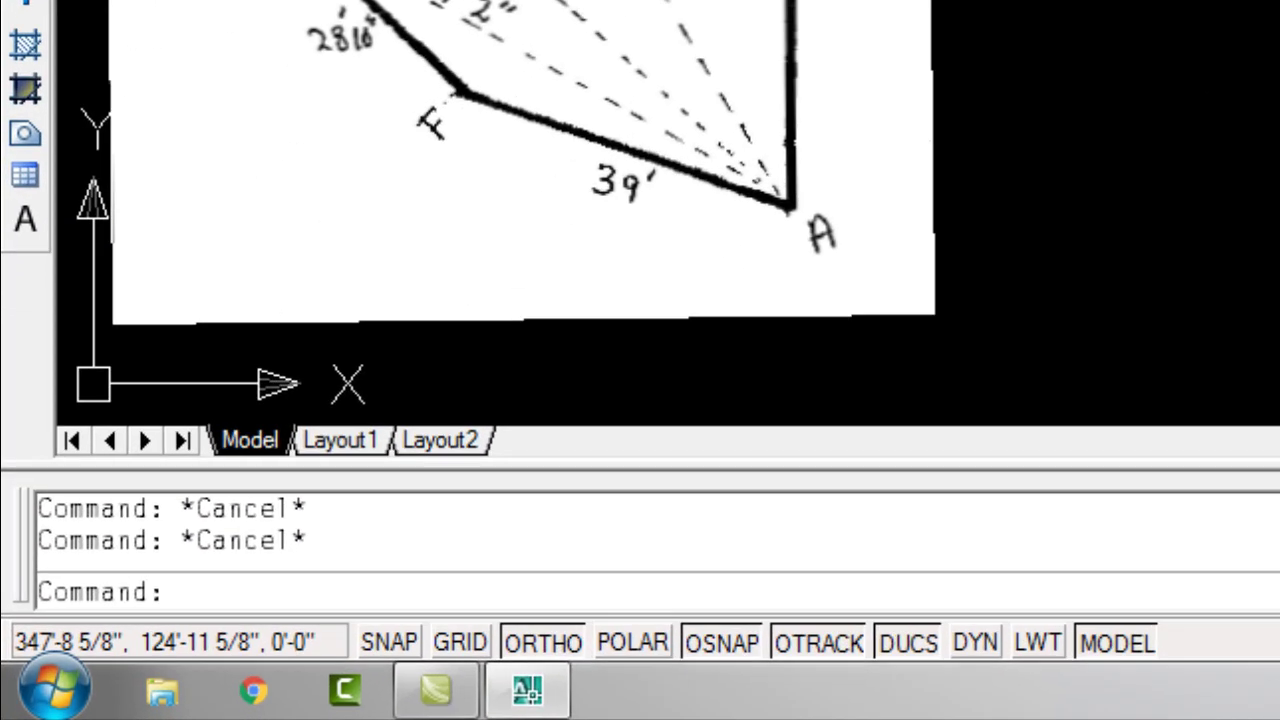
- Draw construction circles of radius 34'10" centred on B and 81'4" centred on A
type("c")
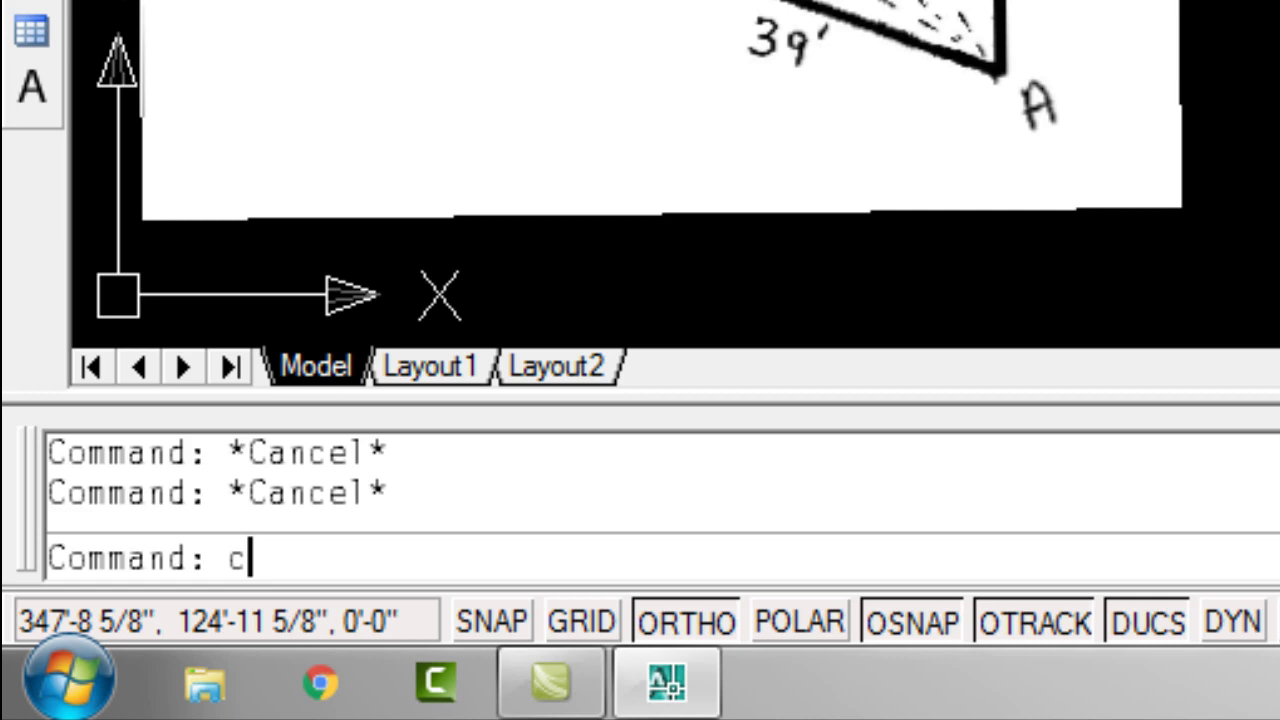
key("Return")
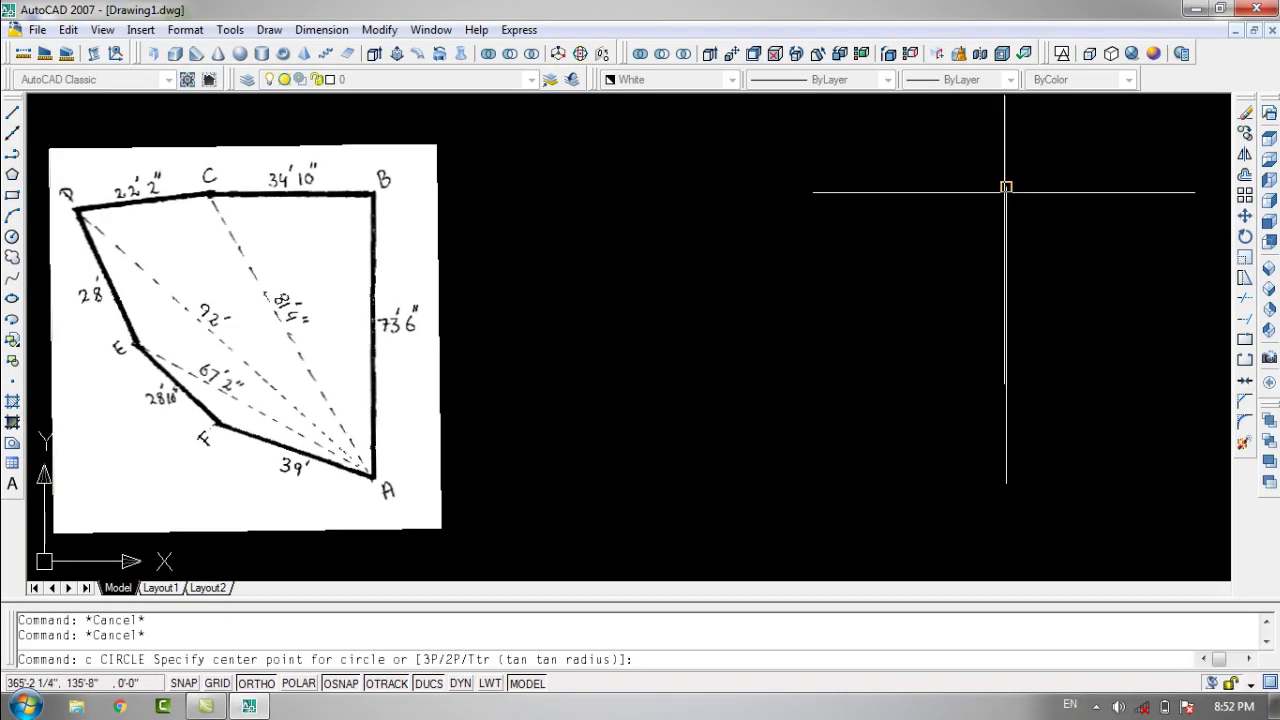
left_click(1006, 187)
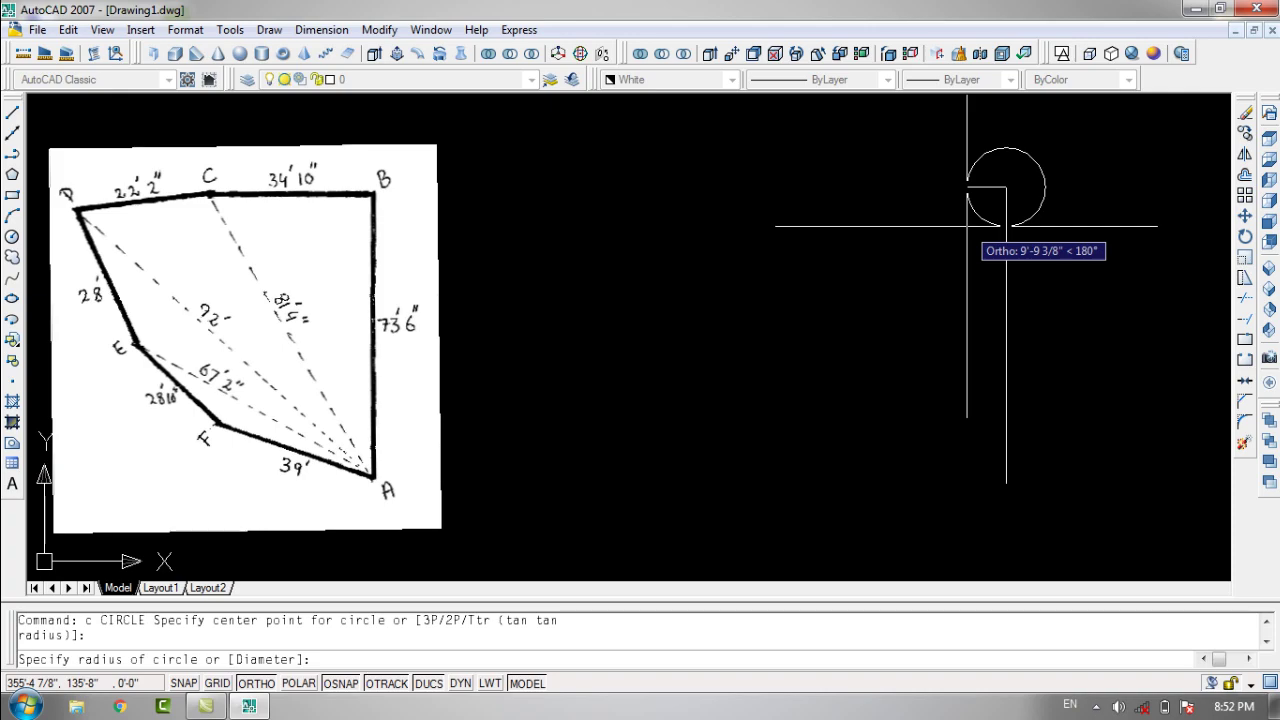
type("34'")
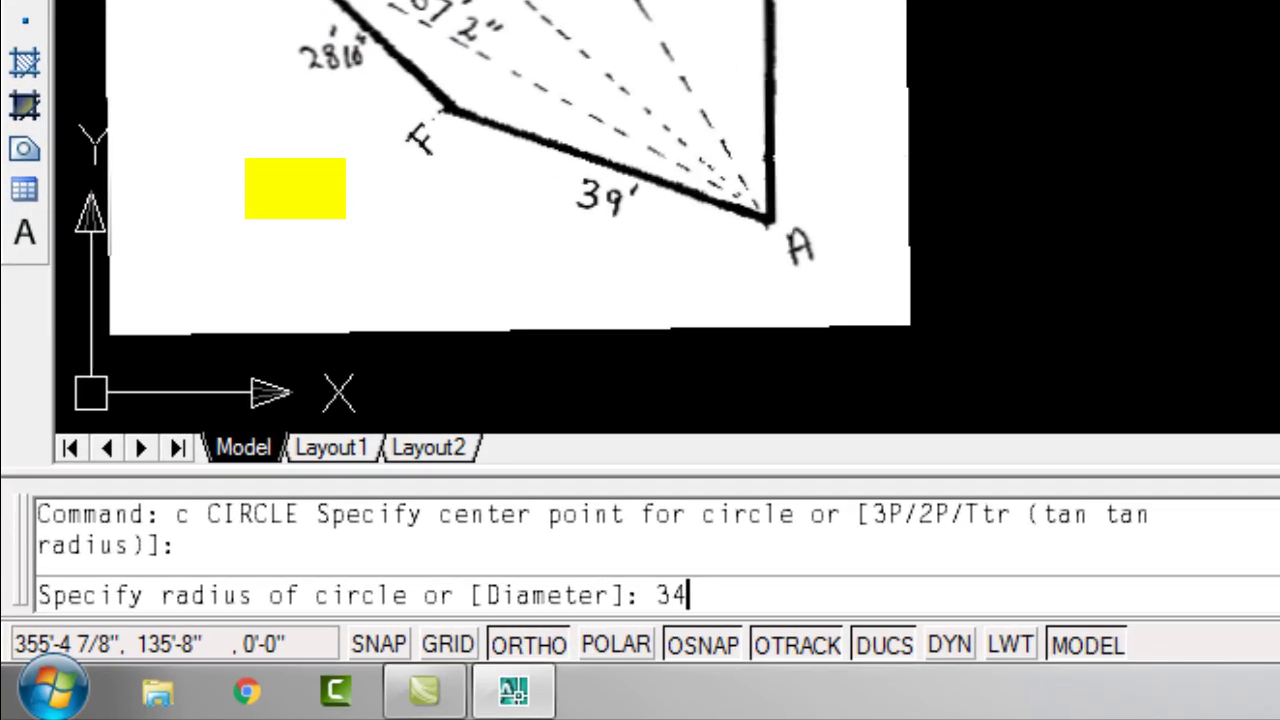
type("10")
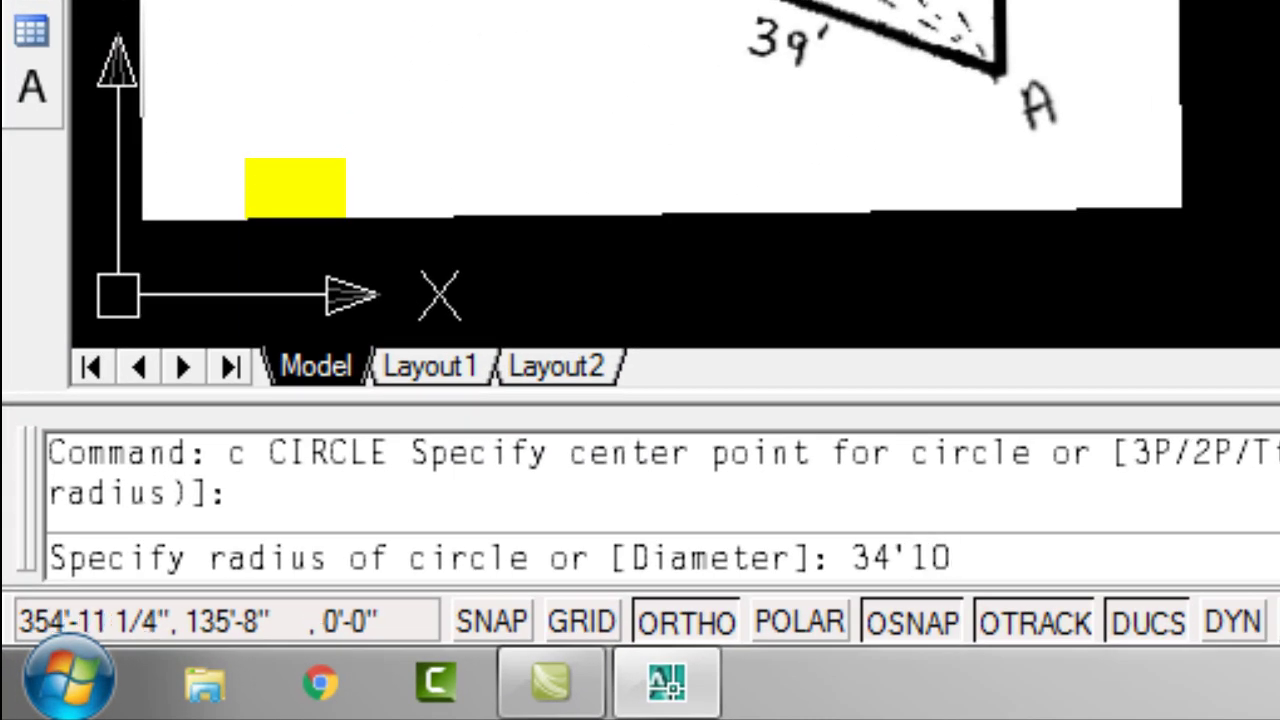
key("Return")
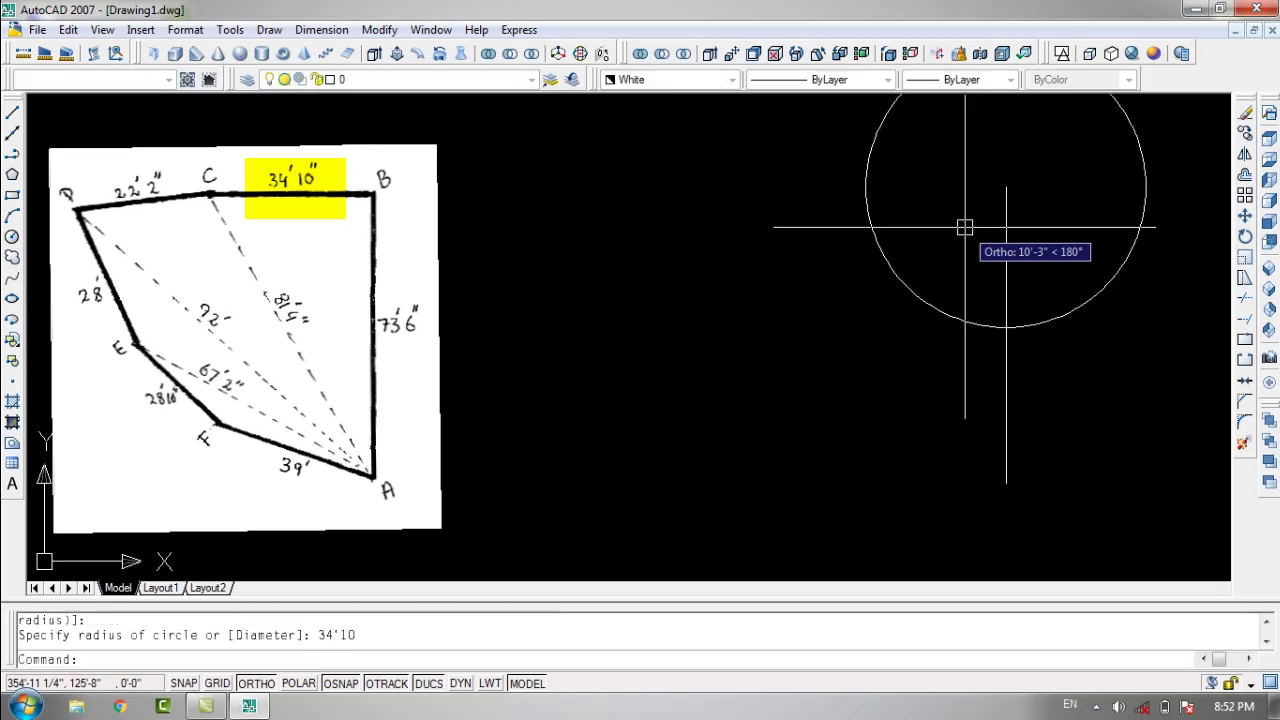
key("Return")
left_click(1006, 482)
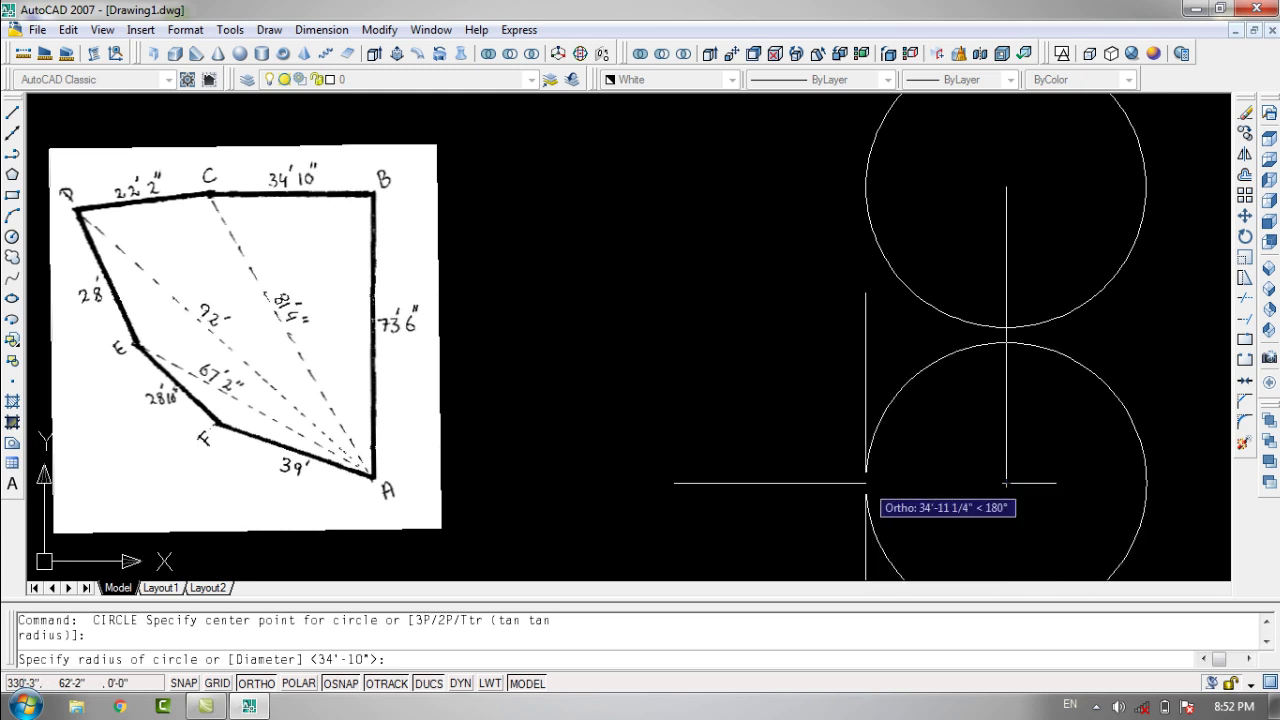
type("81'4")
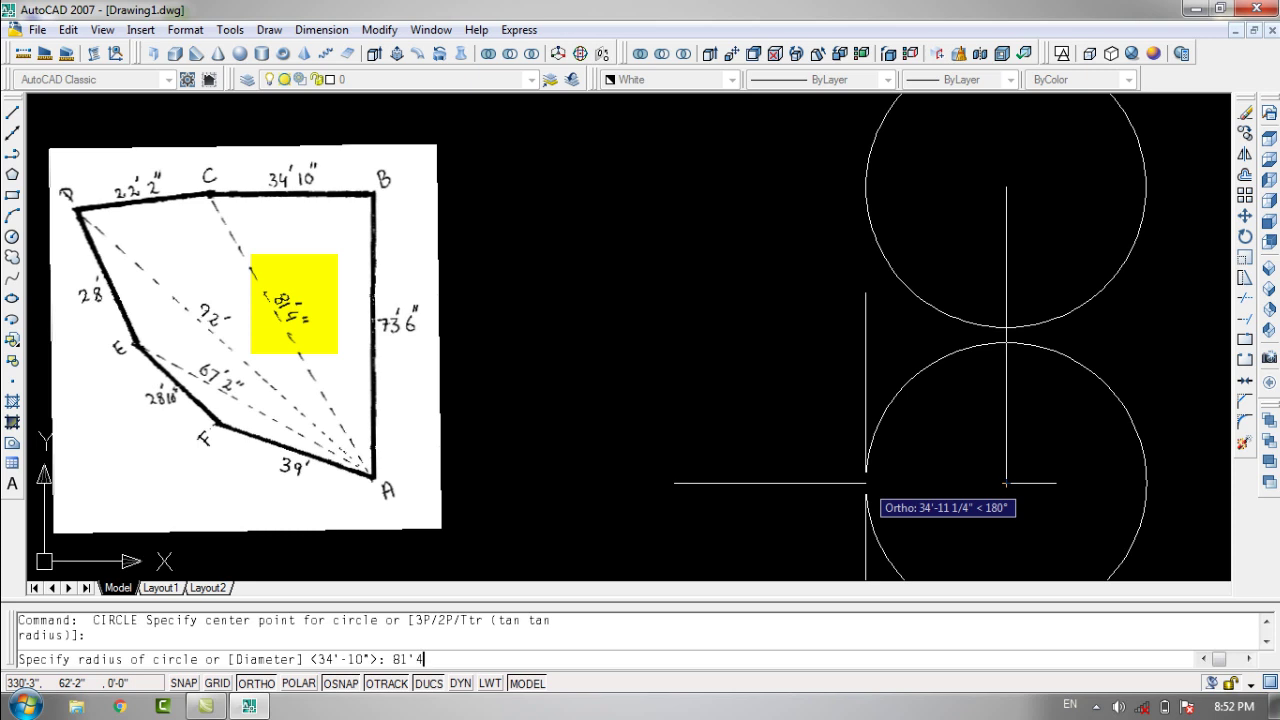
key("Return")
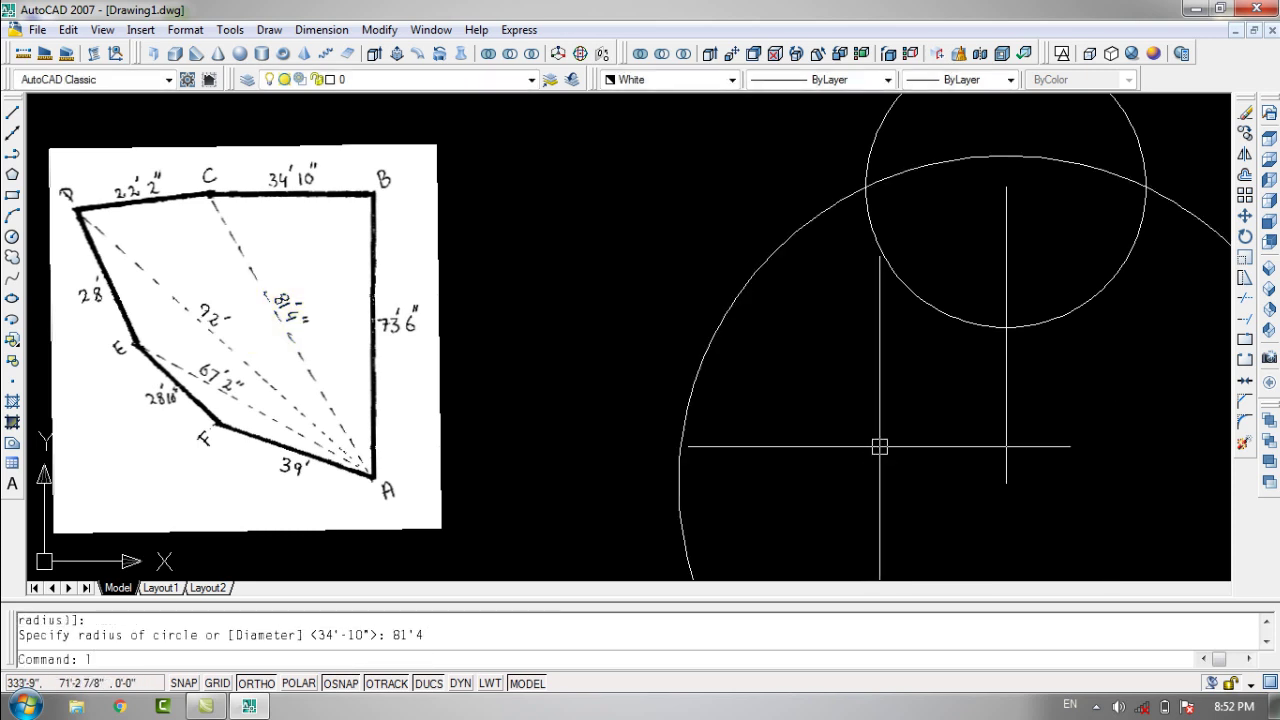
- Draw side BC from the circles' intersection to corner B
type("l")
key("Return")
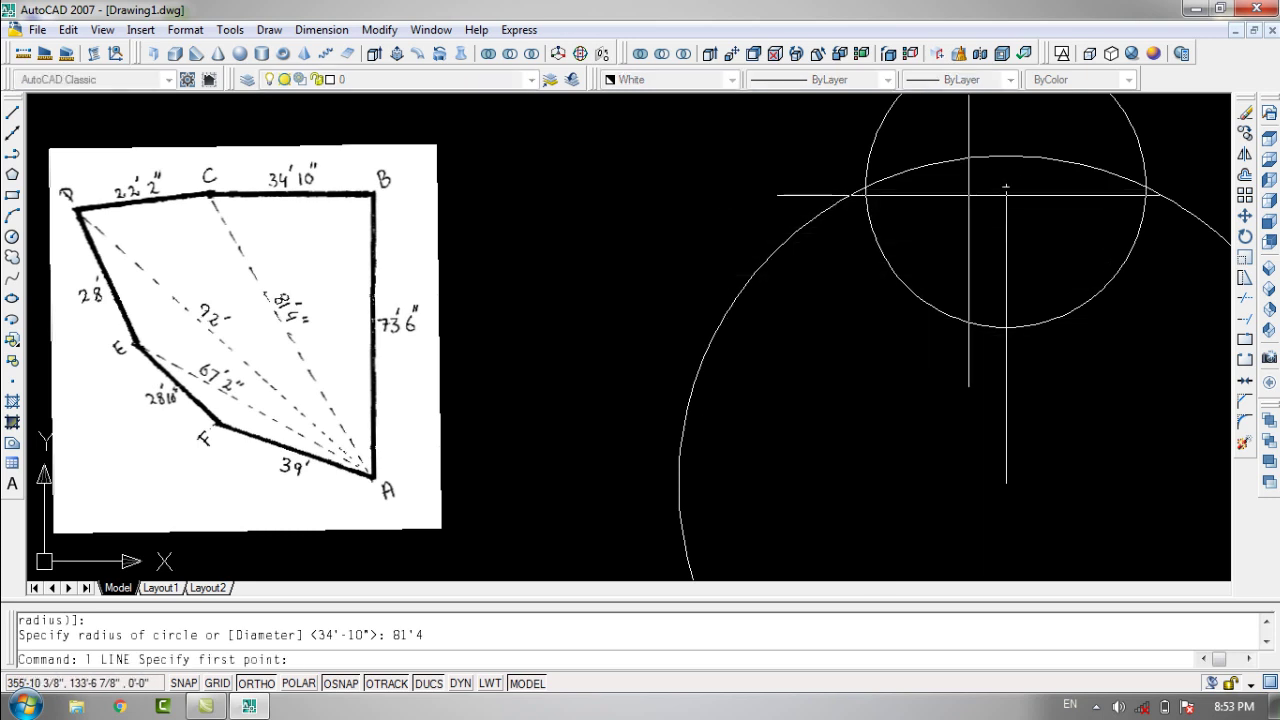
left_click(865, 187)
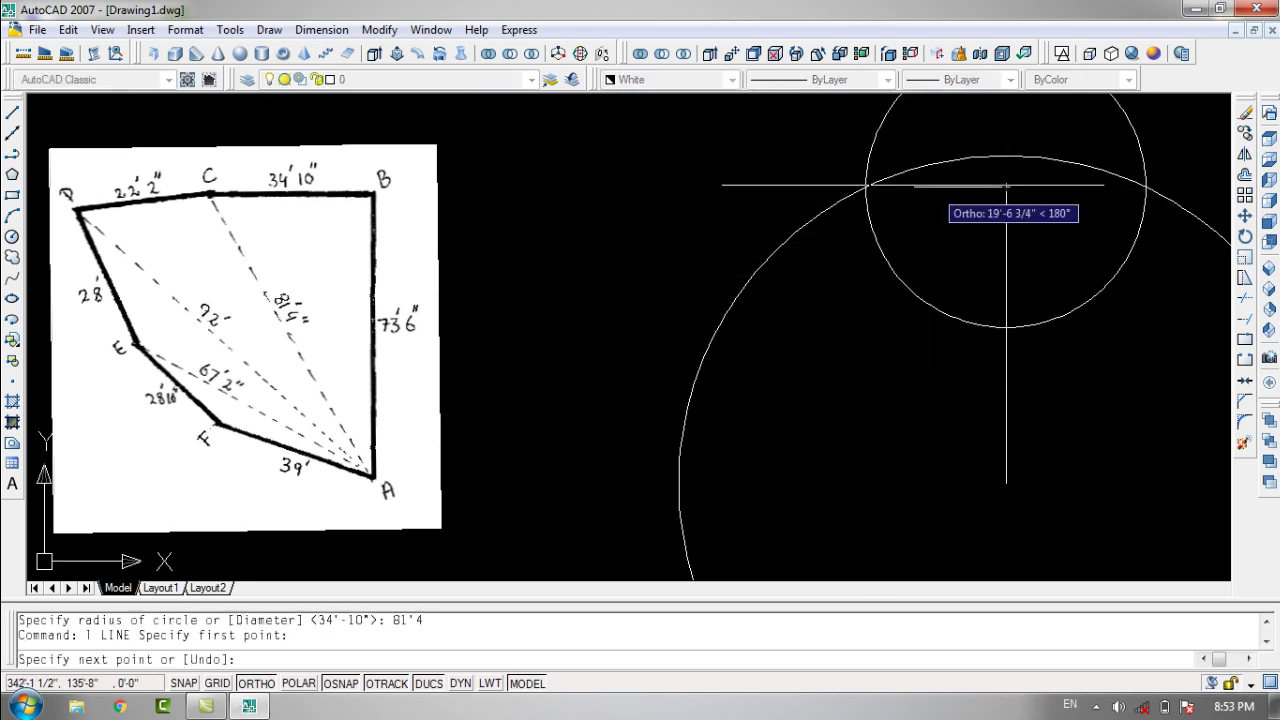
scroll(865, 187, "up", 5)
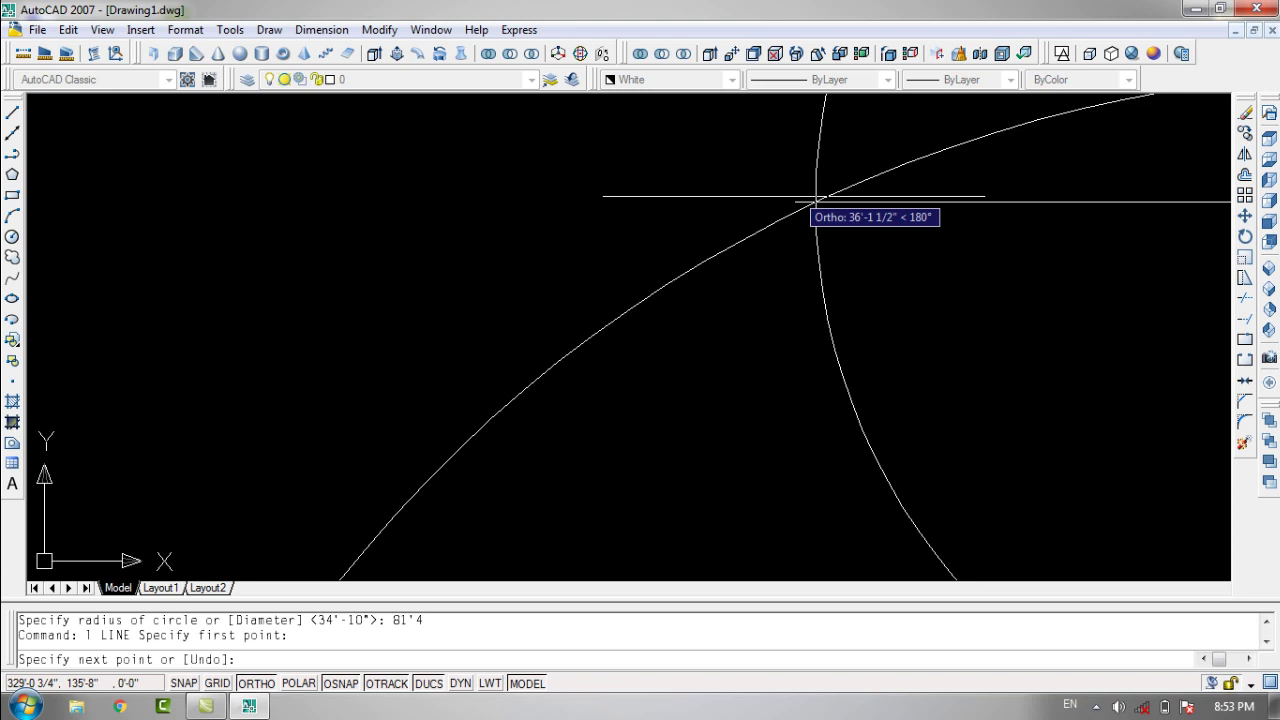
scroll(816, 202, "down", 3)
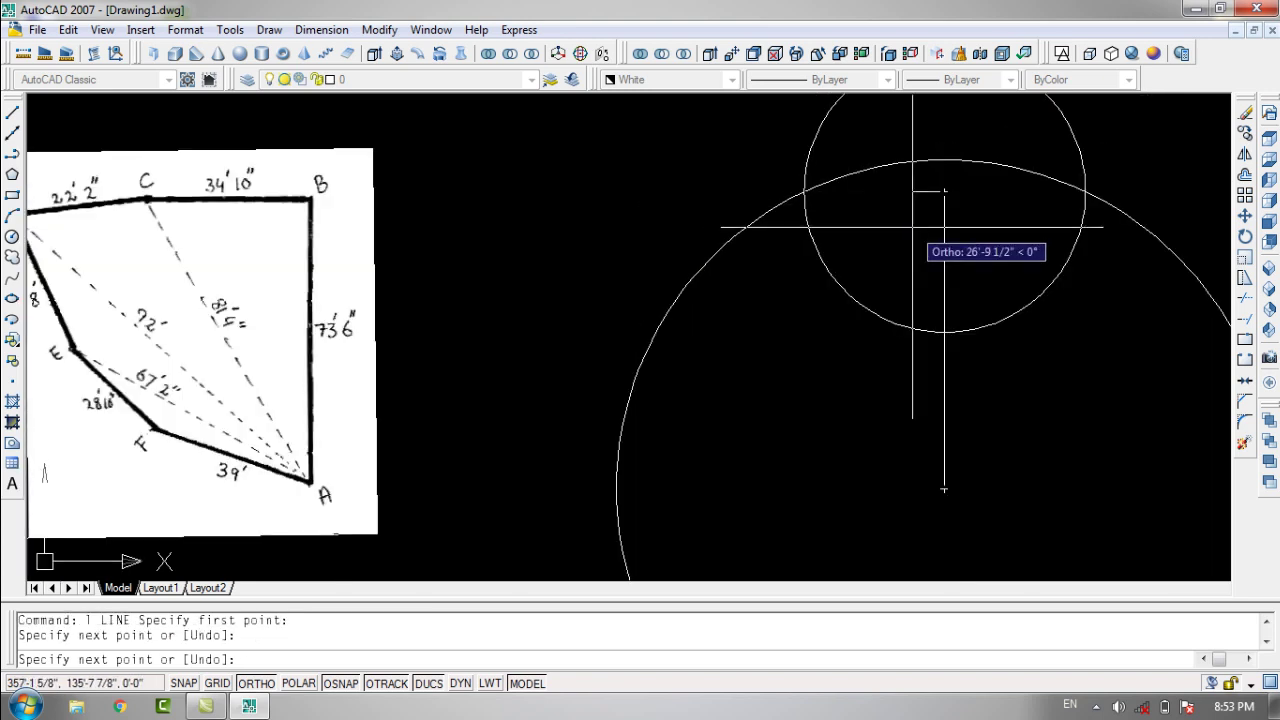
key("Escape")
- Erase both construction circles and pan the view slightly right
left_click(864, 230)
left_click(688, 268)
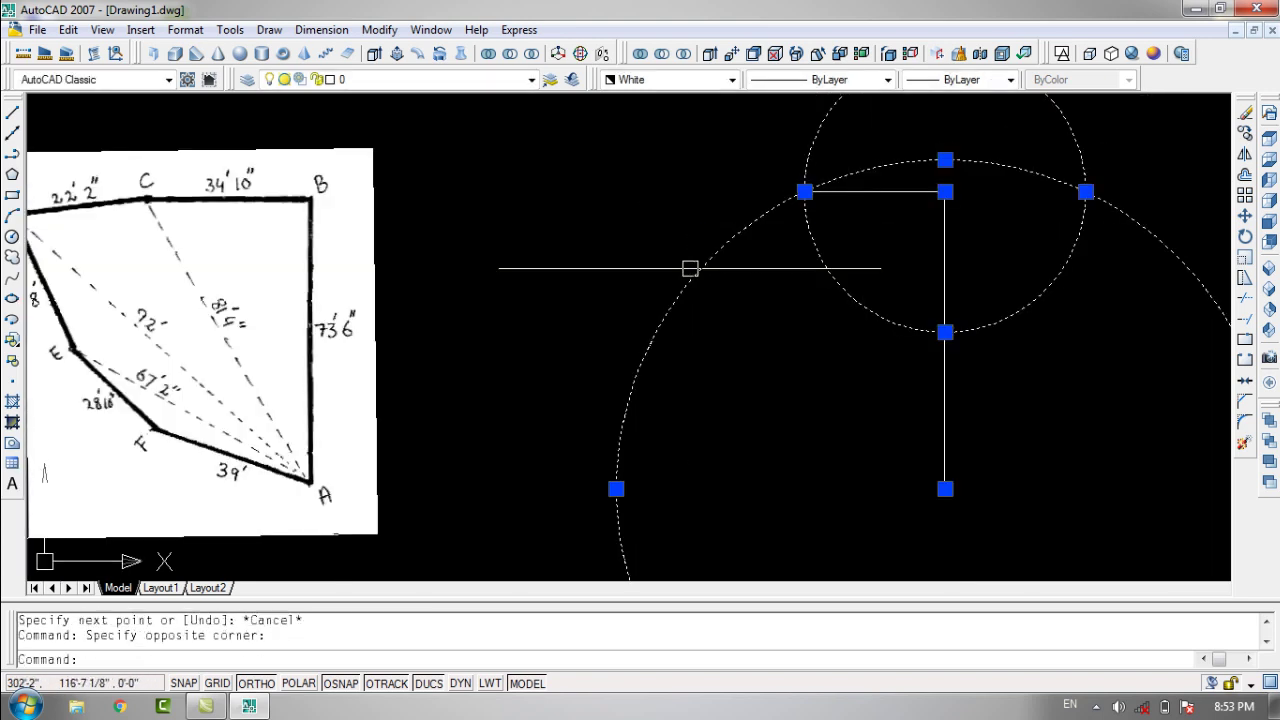
type("e")
key("Return")
middle_click_drag(851, 303, 917, 305)
key("Escape")
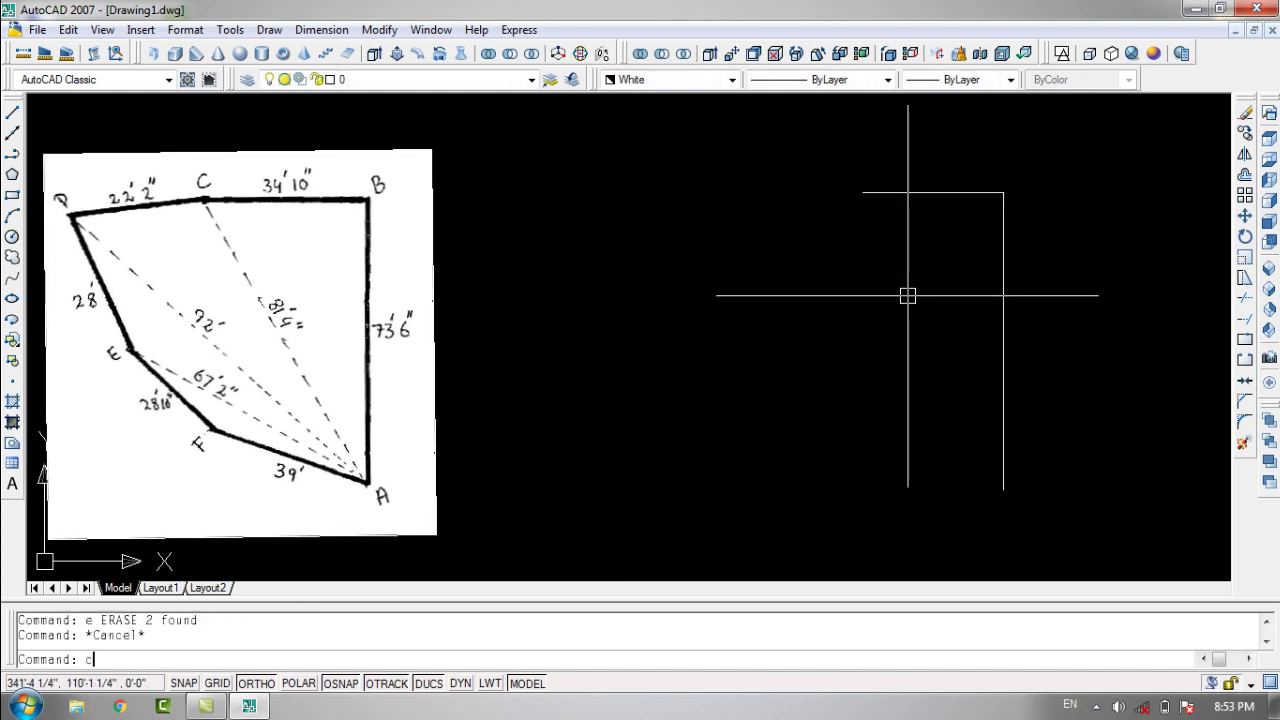
type("c")
key("Return")
- Draw construction circles of radius 22'2" centred on C and 92' centred on A
left_click(864, 193)
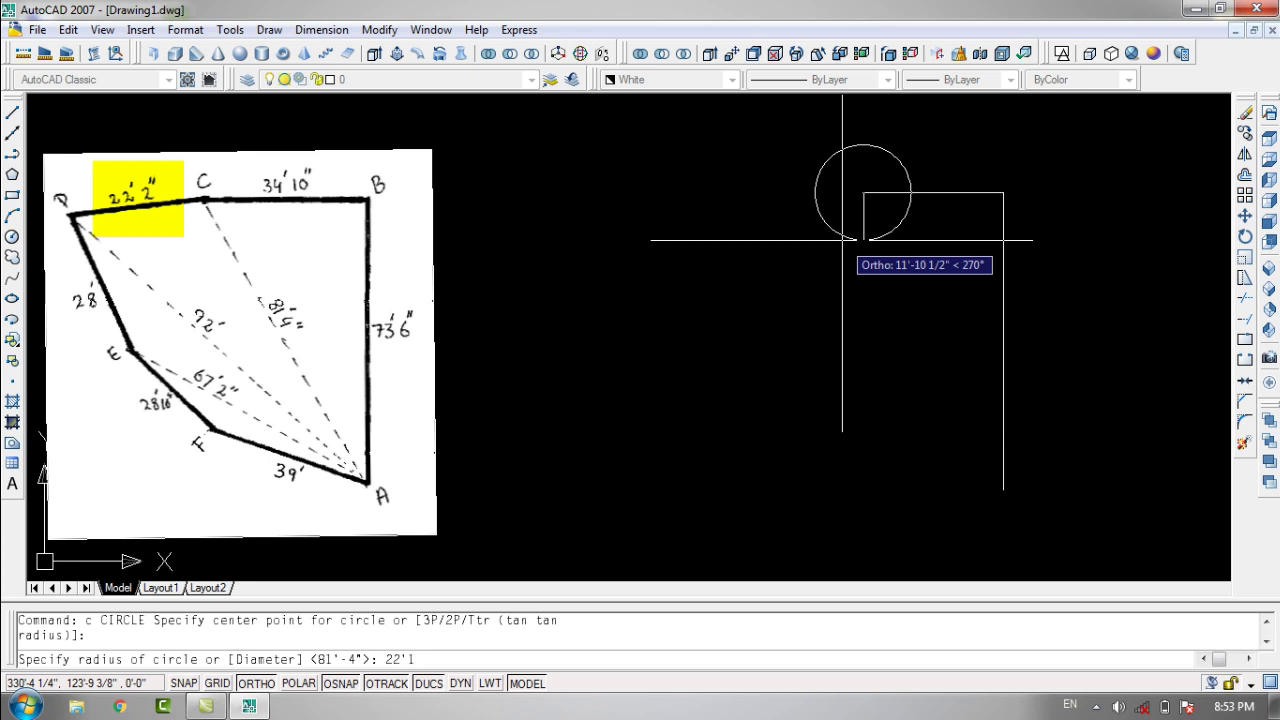
type("22'2")
key("Return")
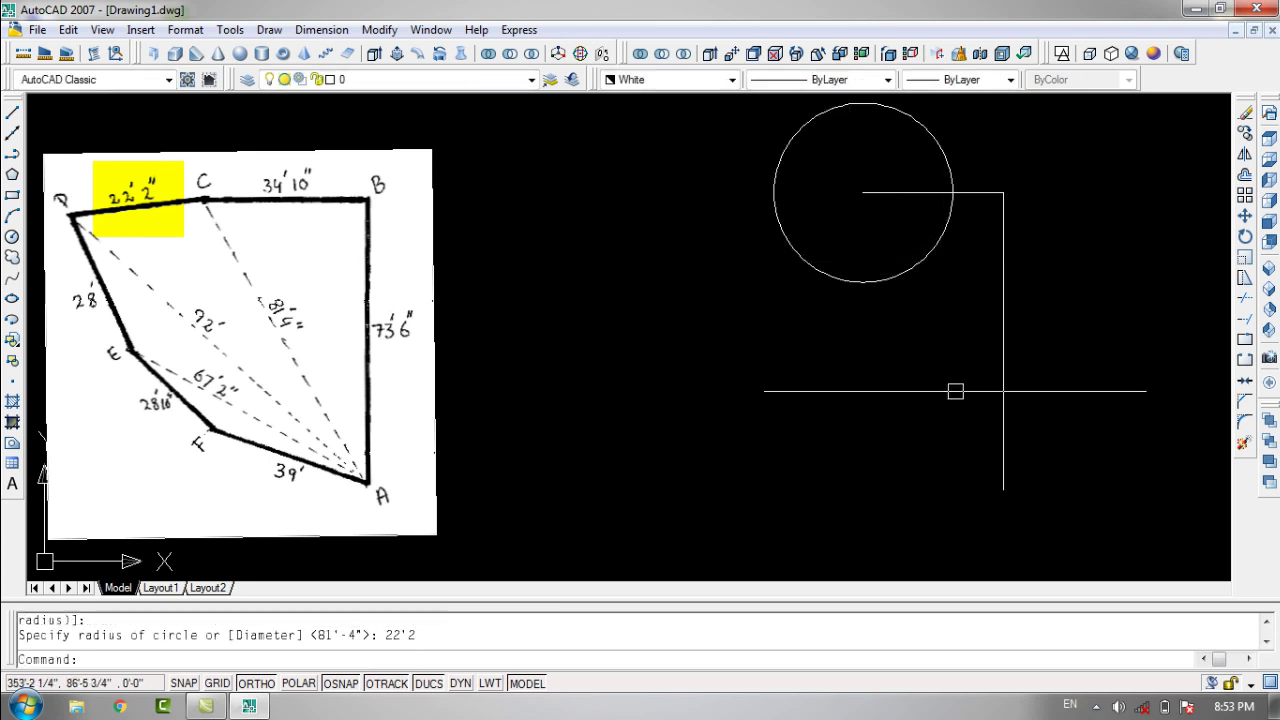
type("c")
key("Return")
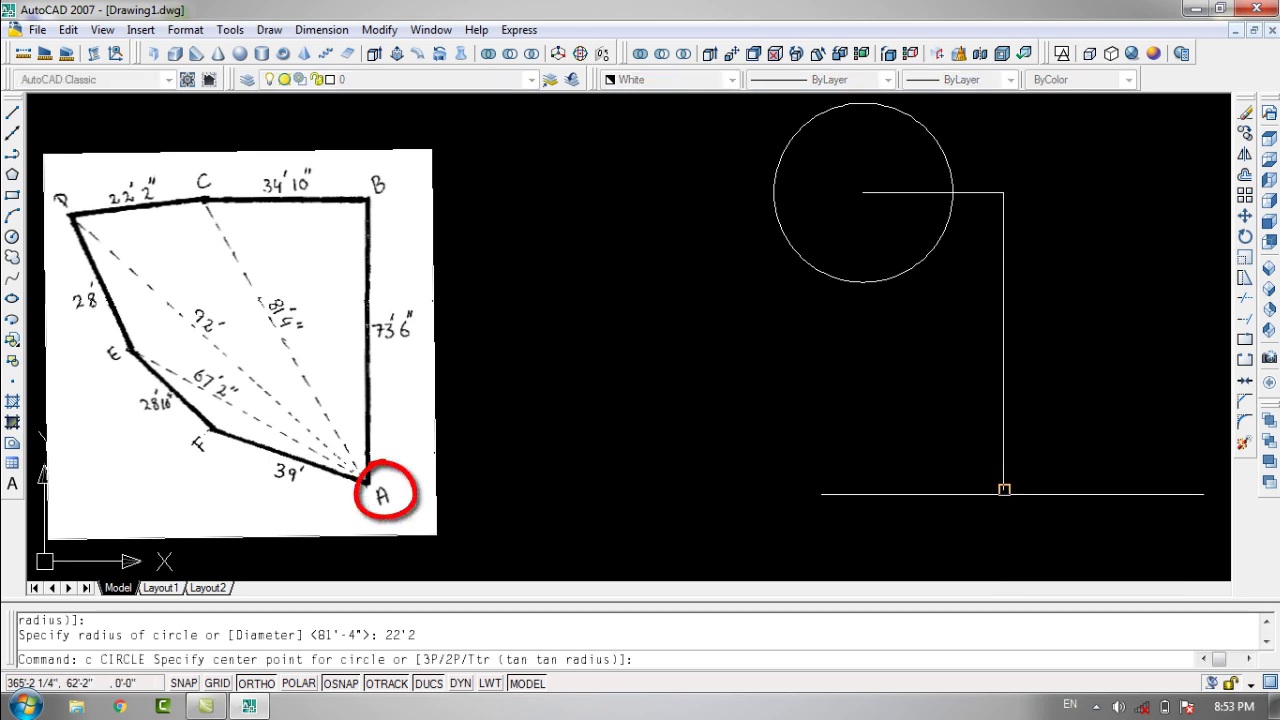
left_click(1004, 489)
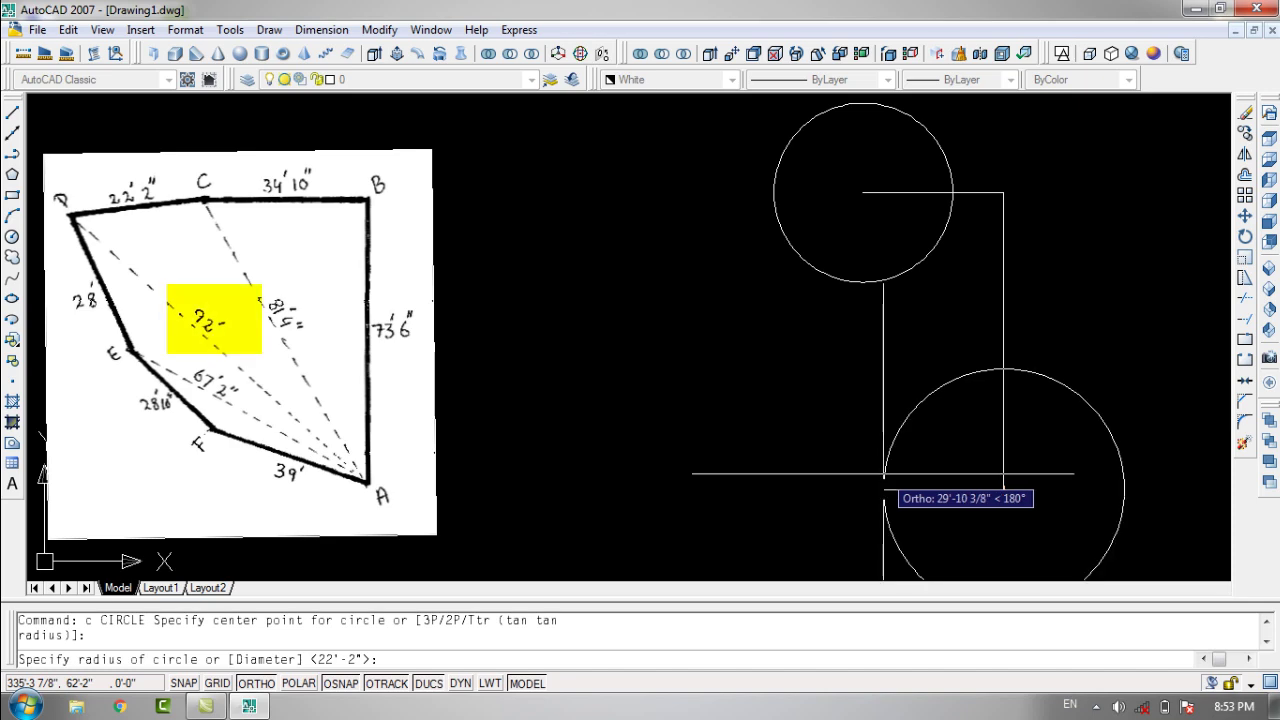
type("92'")
key("Return")
scroll(193, 307, "up", 5)
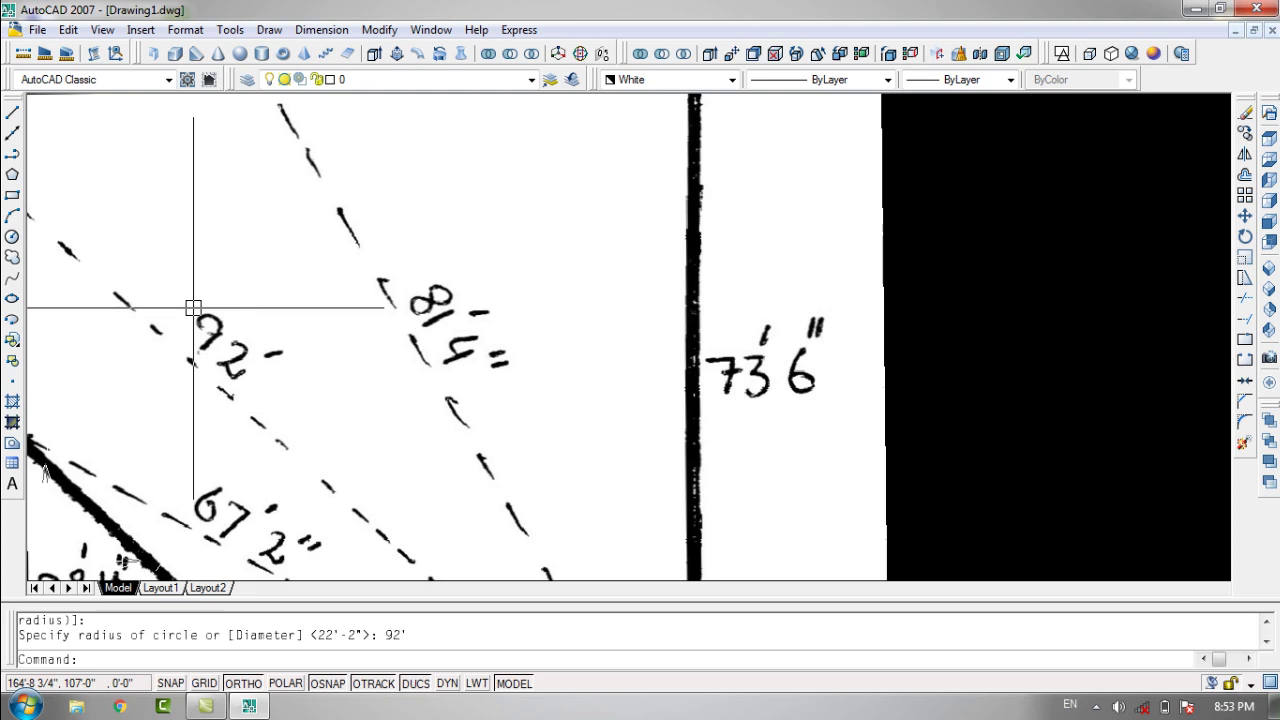
scroll(205, 330, "up", 2)
scroll(262, 302, "down", 8)
- Draw side CD from corner C to the circles' intersection
key("Escape")
key("Escape")
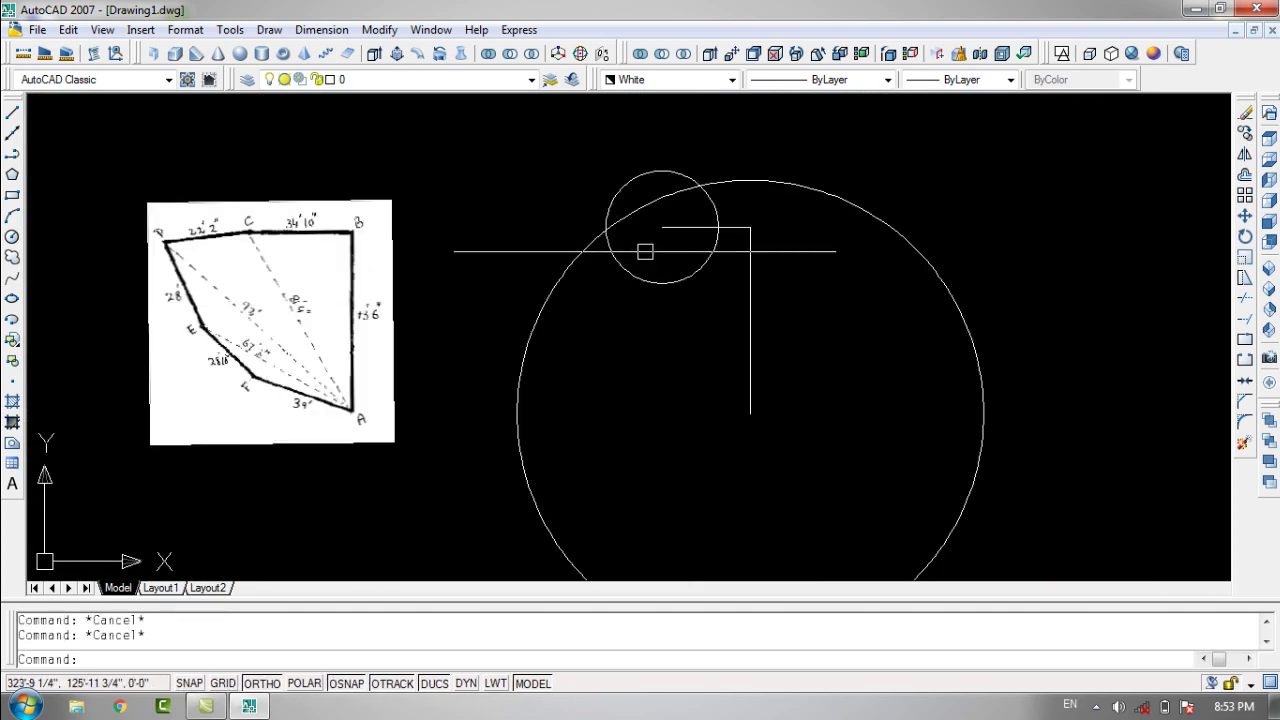
type("l")
key("Return")
scroll(657, 251, "up", 3)
scroll(823, 249, "down", 1)
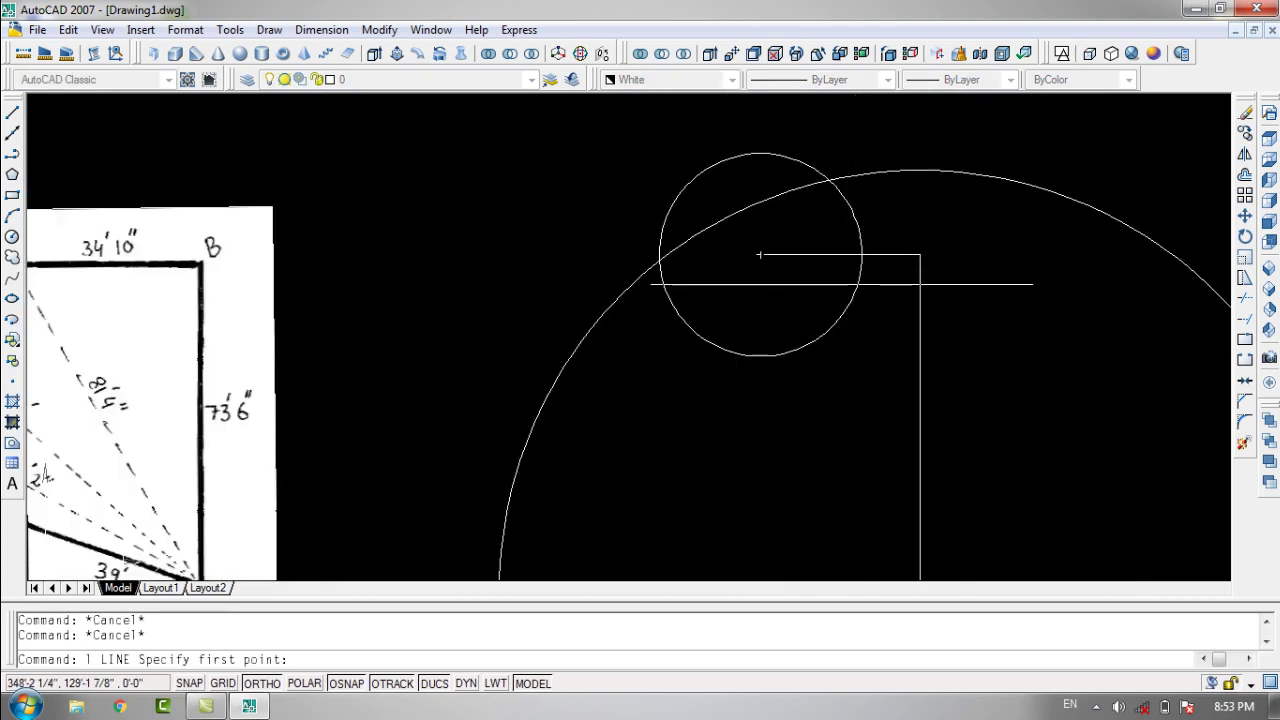
scroll(857, 277, "down", 1)
left_click(790, 265)
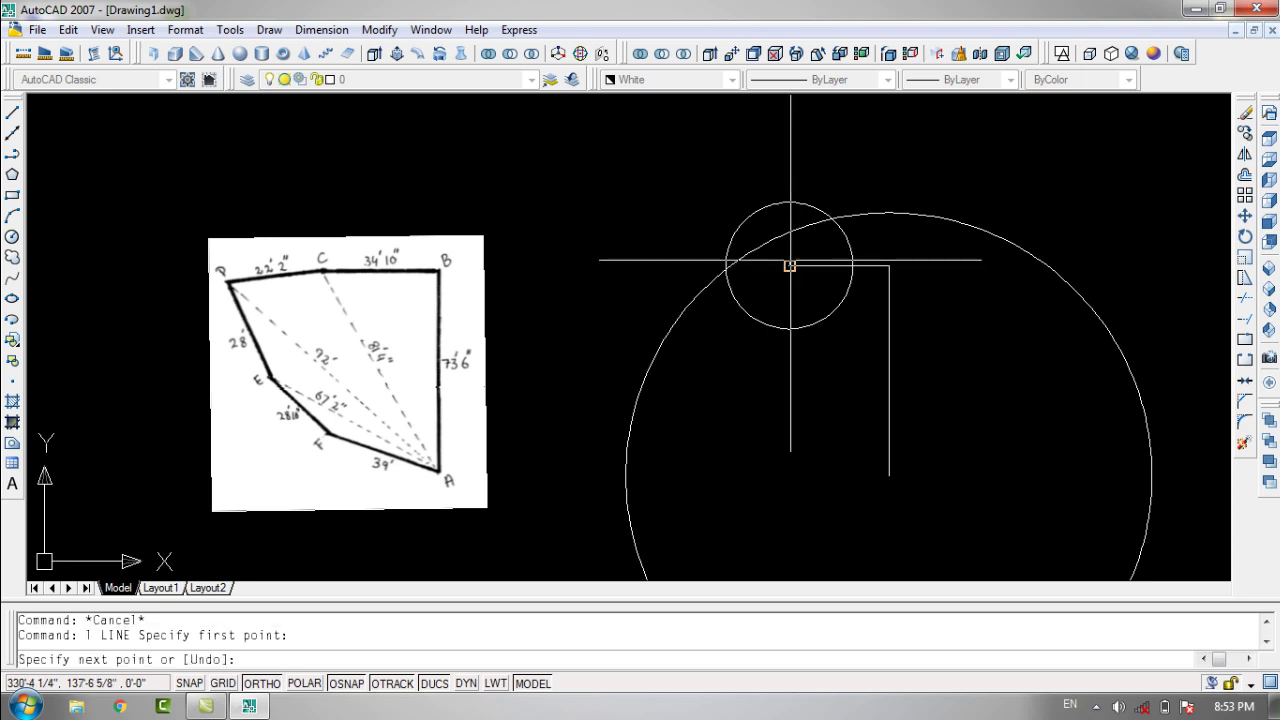
scroll(736, 263, "up", 6)
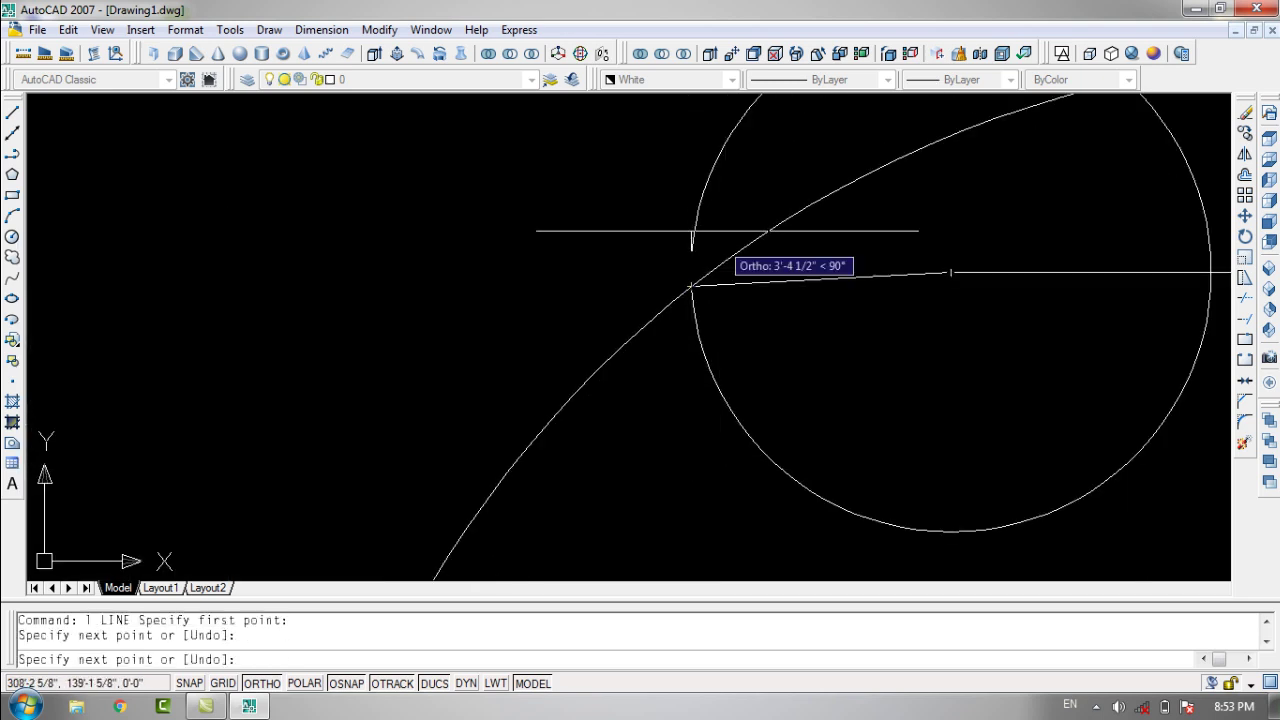
scroll(700, 235, "down", 6)
key("Escape")
- Erase both construction circles with a crossing selection
left_click(766, 259)
left_click(659, 290)
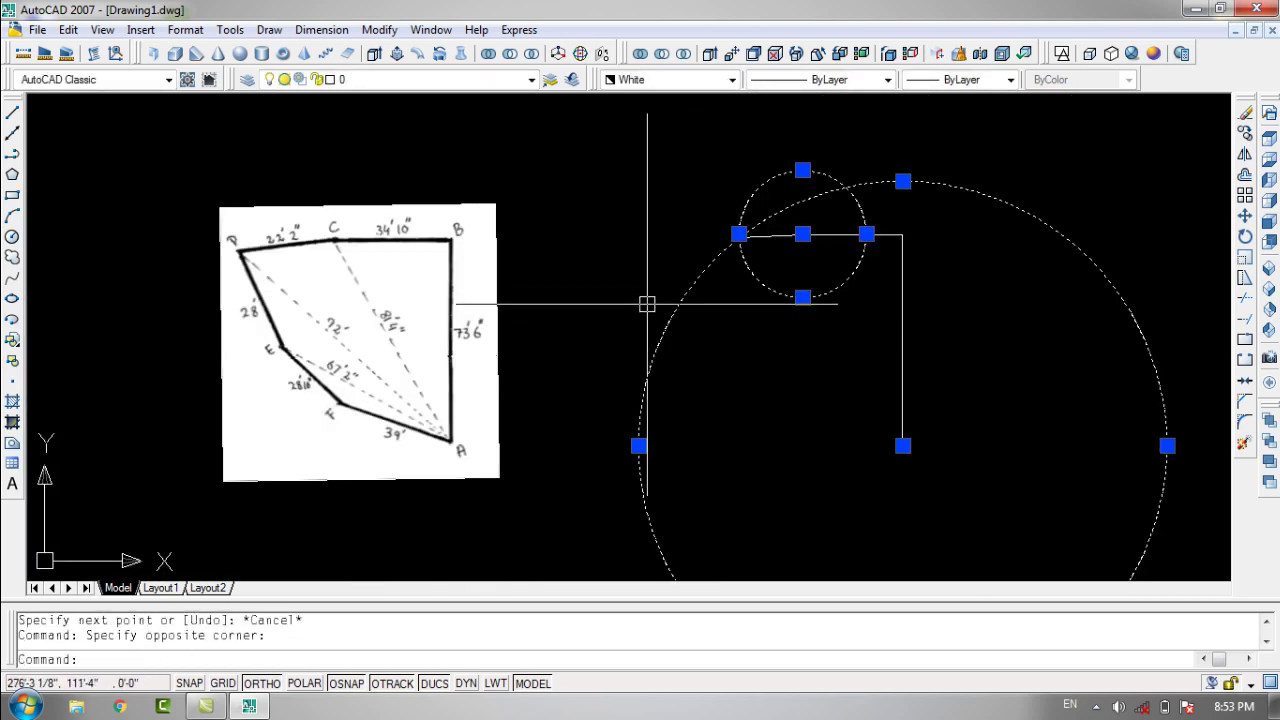
type("e")
key("Return")
middle_click_drag(786, 320, 780, 306)
- Draw construction circles of radius 28' centred on D and 67'2" centred on A
key("Escape")
key("Escape")
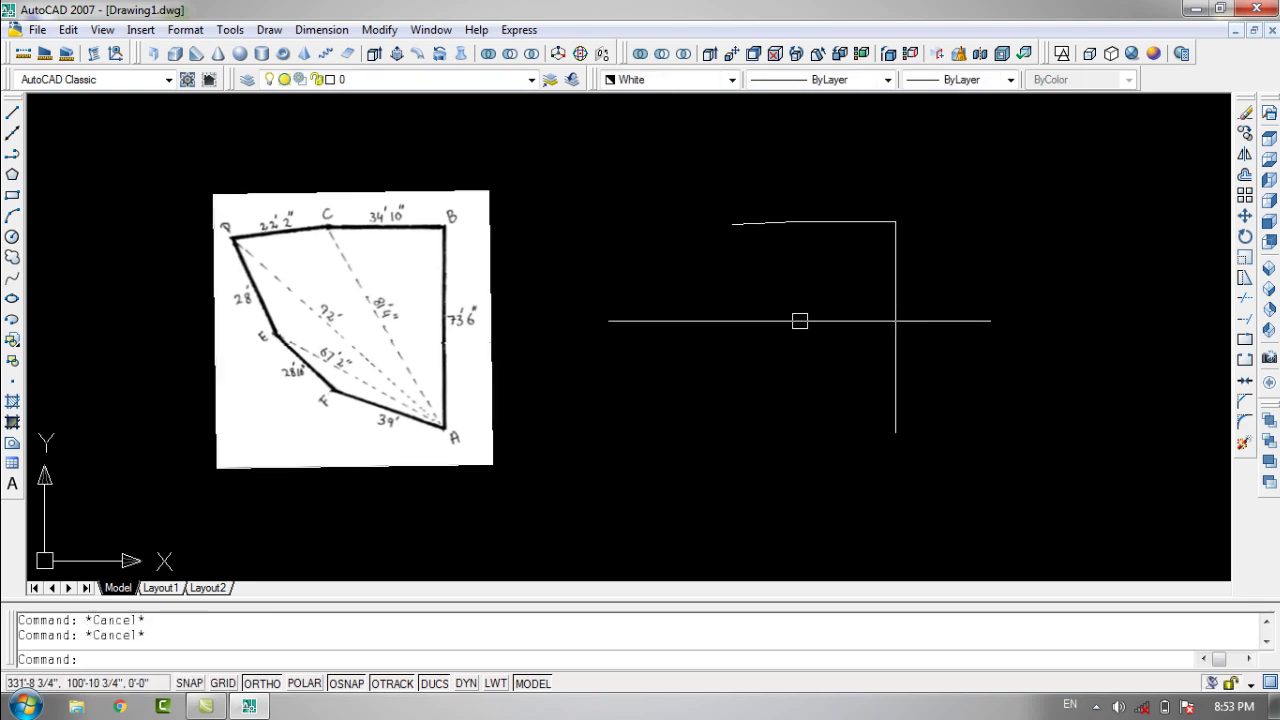
type("c")
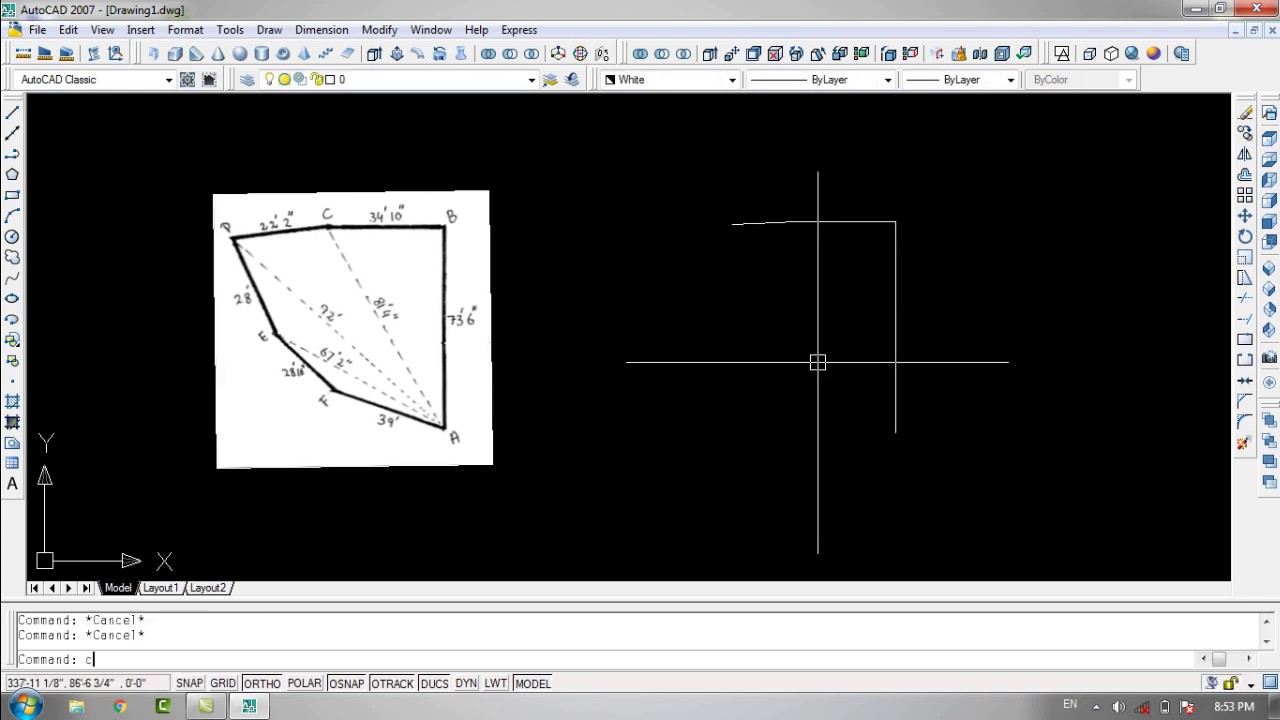
key("Return")
scroll(743, 214, "up", 2)
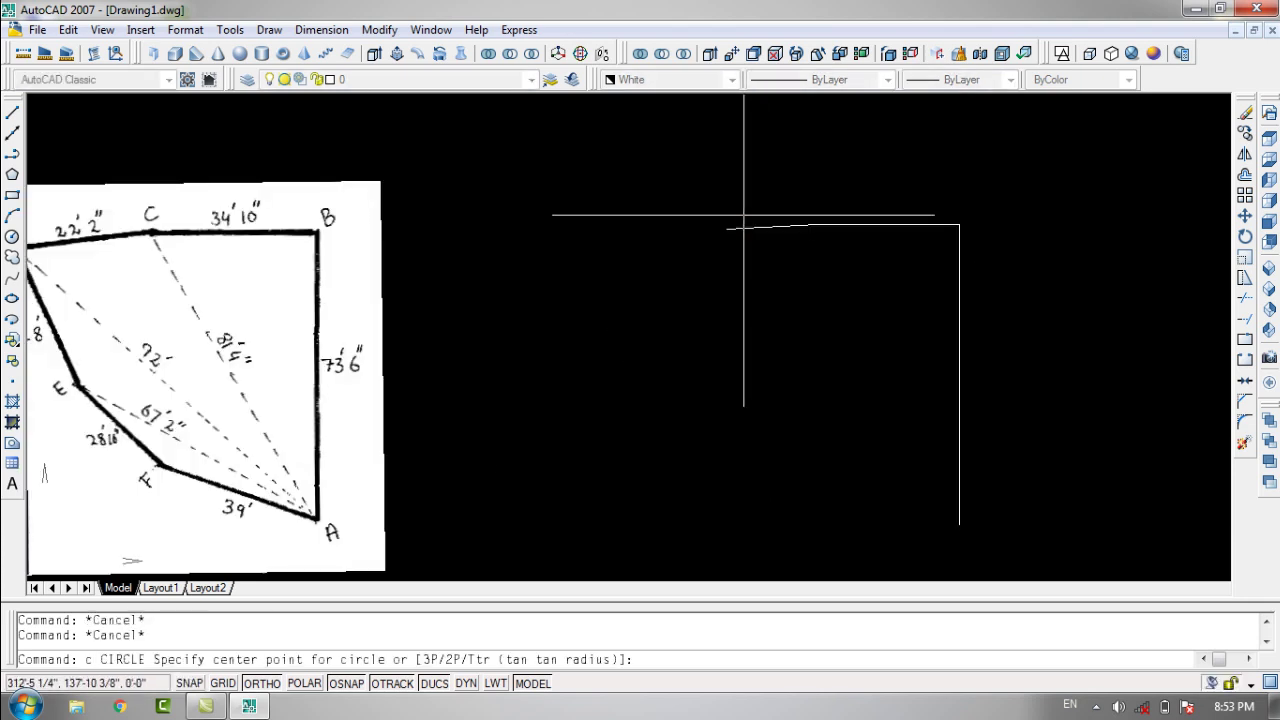
left_click(847, 233)
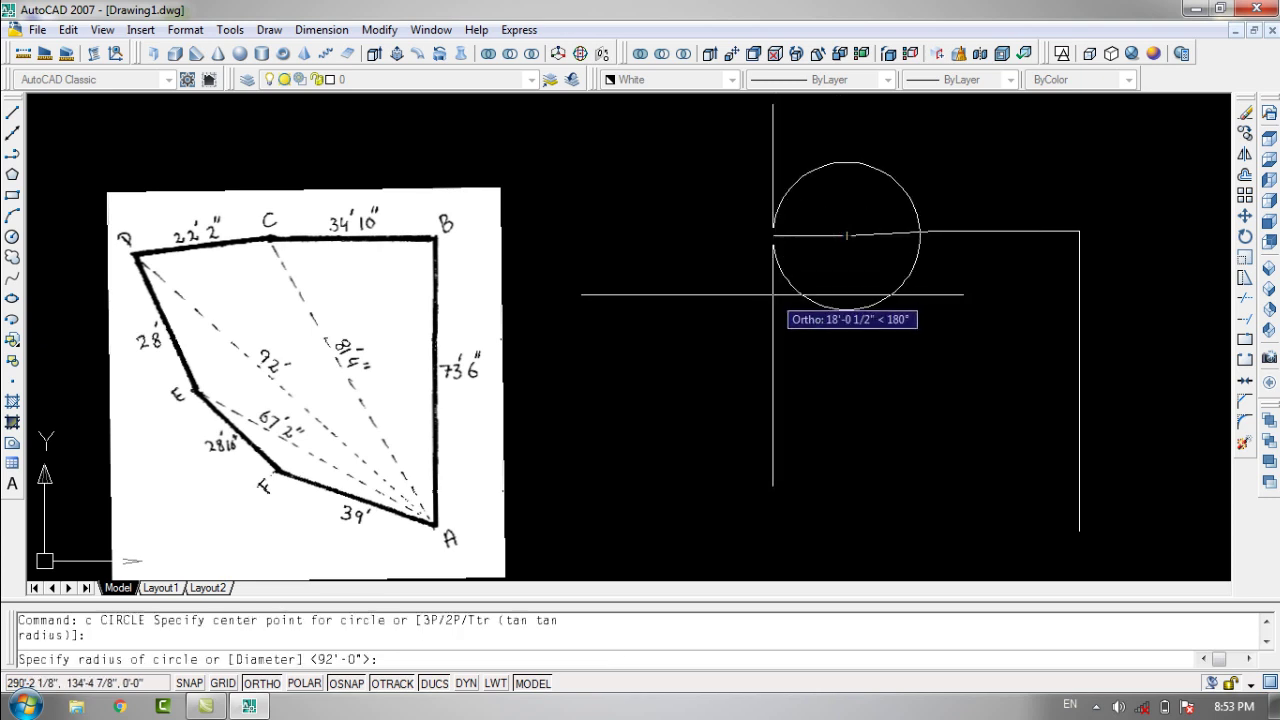
type("28'")
key("Return")
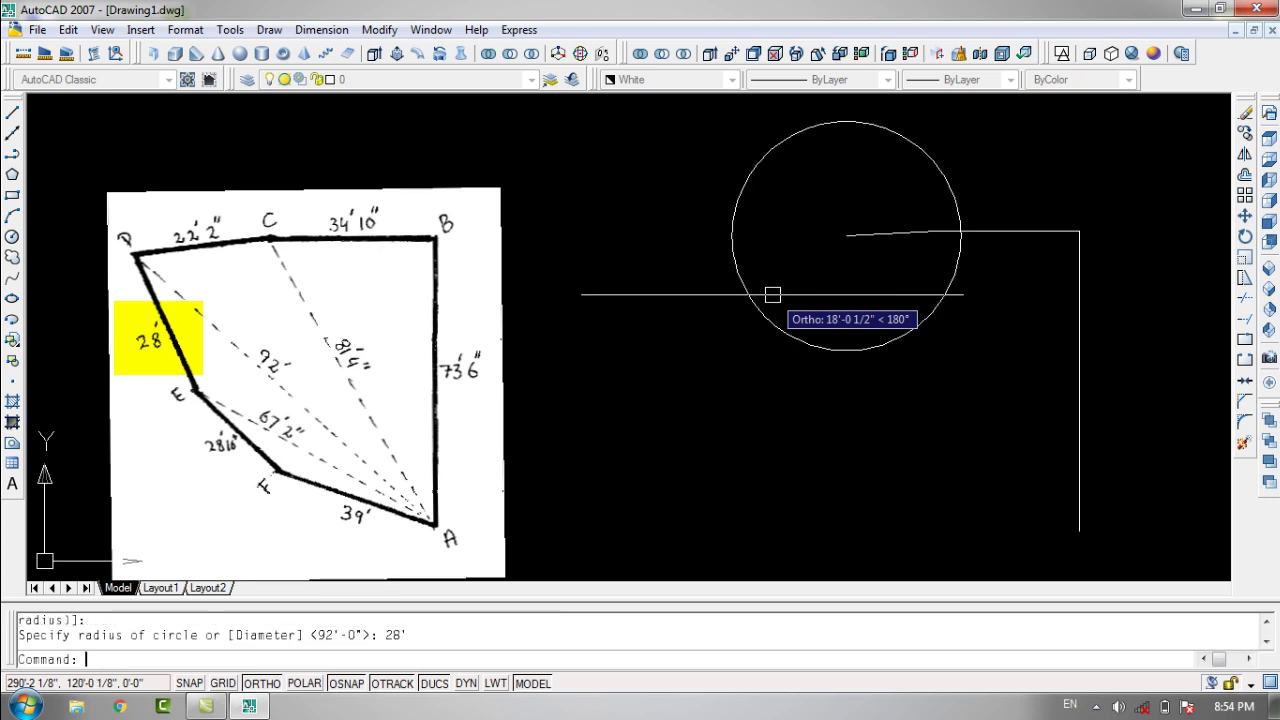
middle_click_drag(837, 346, 812, 320)
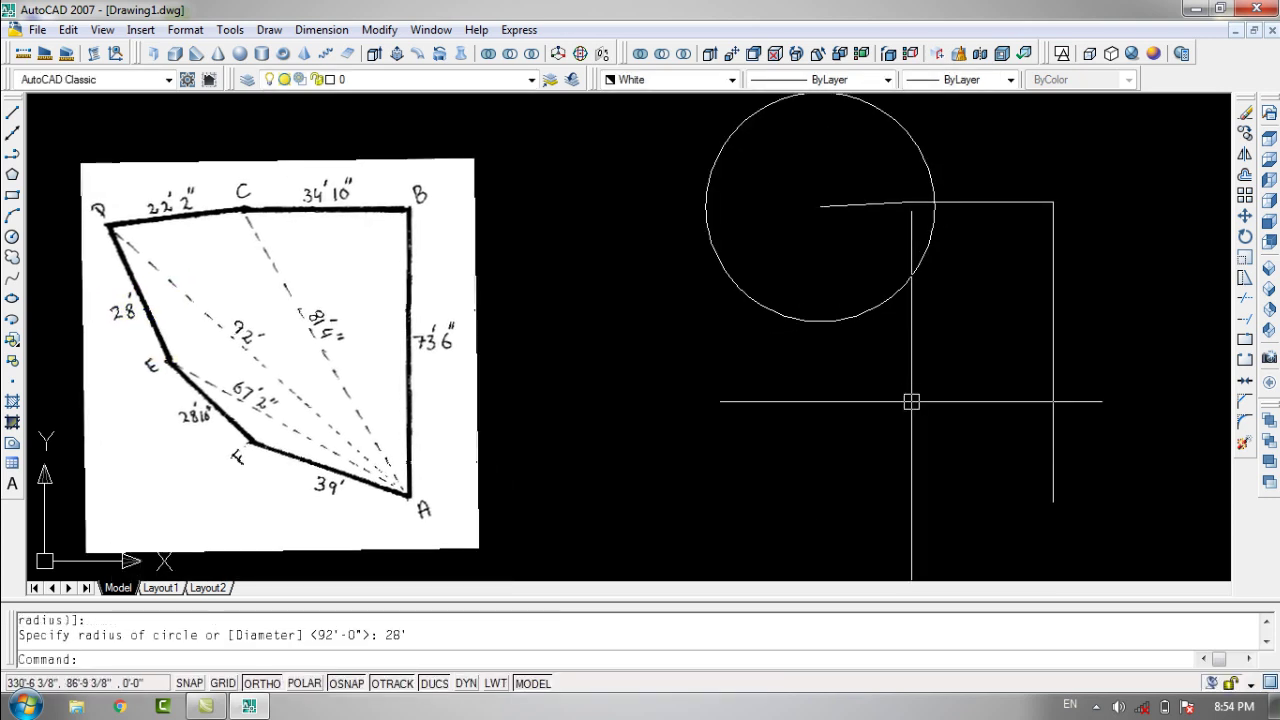
key("Return")
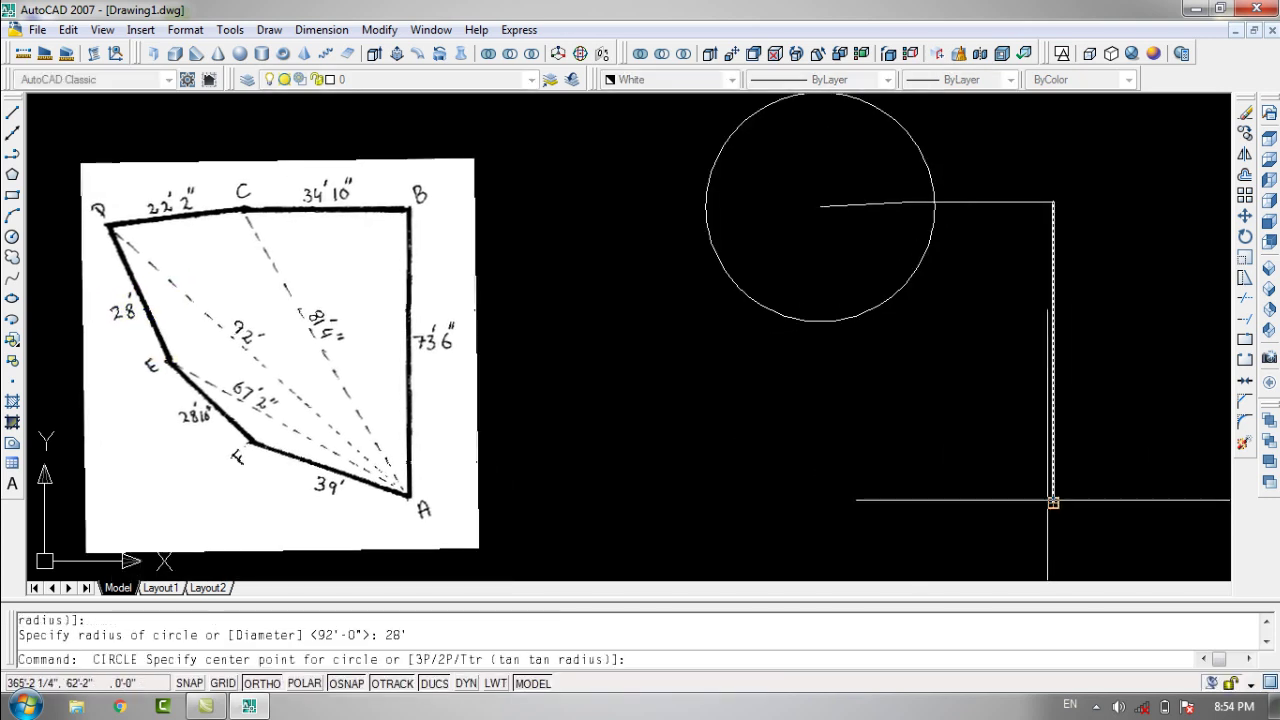
left_click(1053, 500)
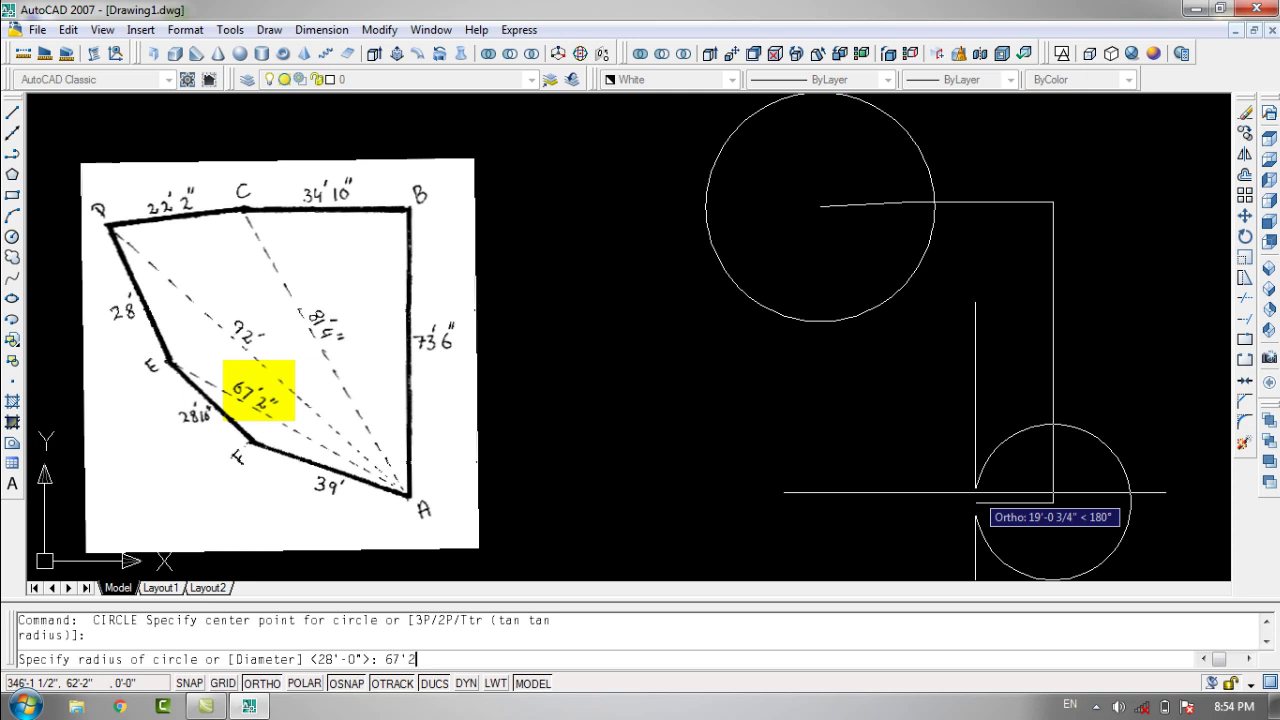
key("Return")
- Draw side DE from corner D to where the two circles cross
type("l")
key("Return")
key("Escape")
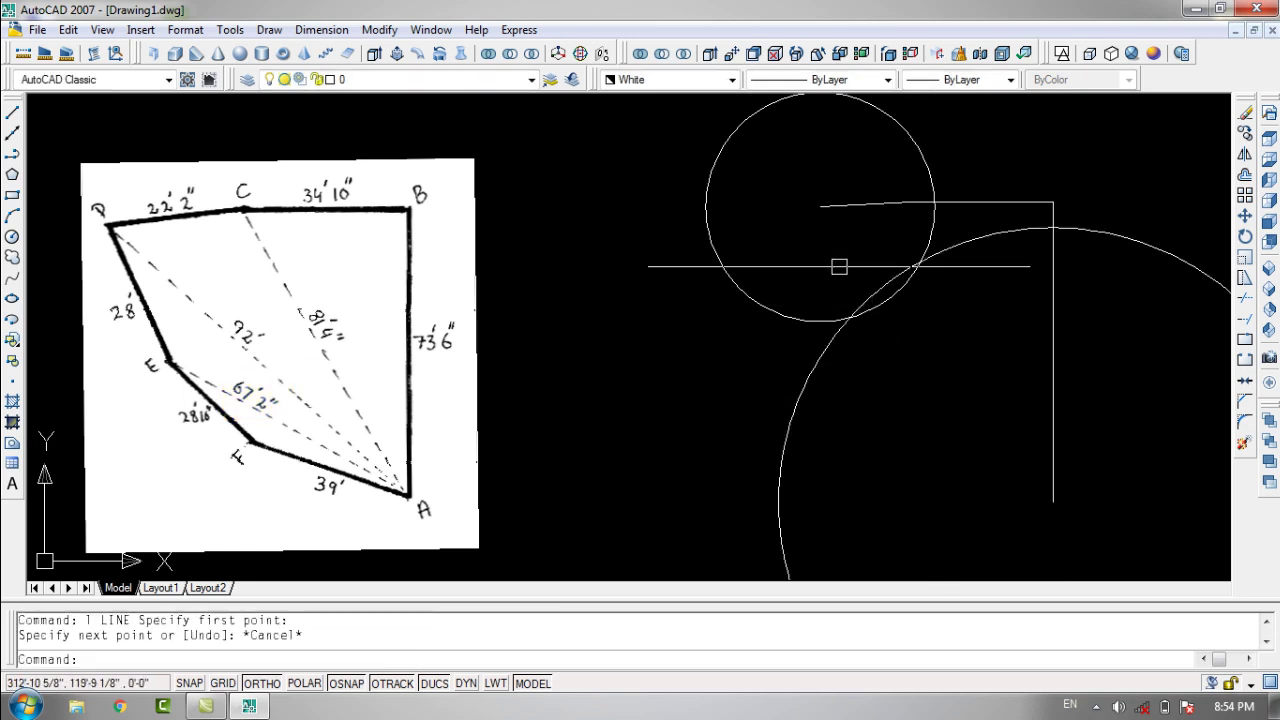
key("Return")
left_click(823, 207)
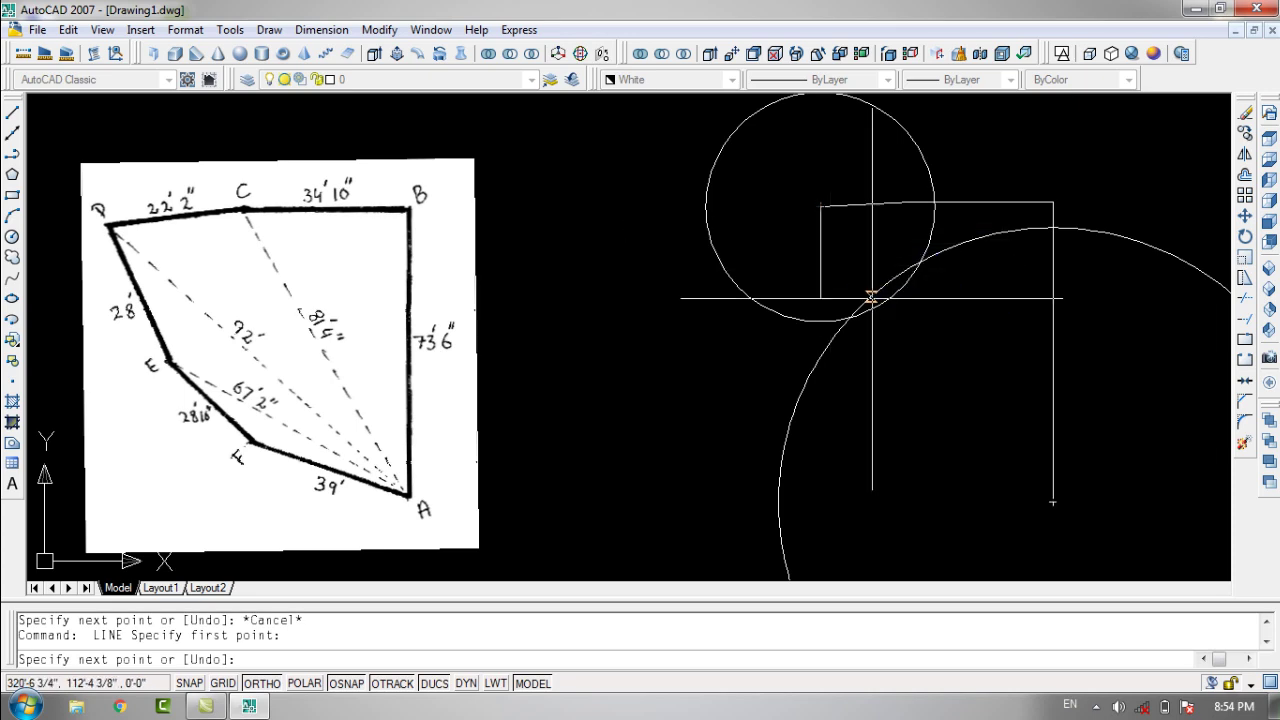
scroll(840, 316, "up", 3)
left_click(796, 329)
key("Return")
scroll(745, 302, "down", 4)
key("Escape")
- Crossing-select the two construction circles and erase them
scroll(747, 305, "up", 2)
left_click(825, 300)
left_click(795, 246)
type("e")
key("Escape")
left_click(833, 298)
left_click(793, 245)
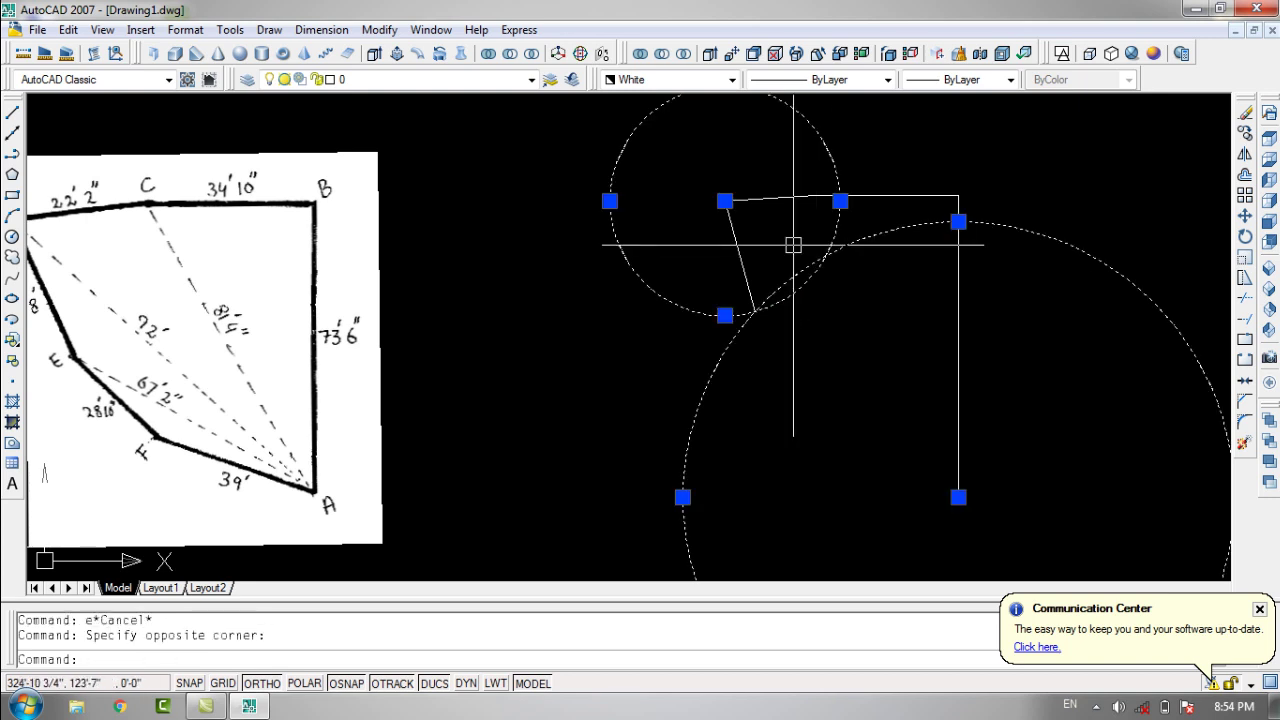
type("e")
key("Return")
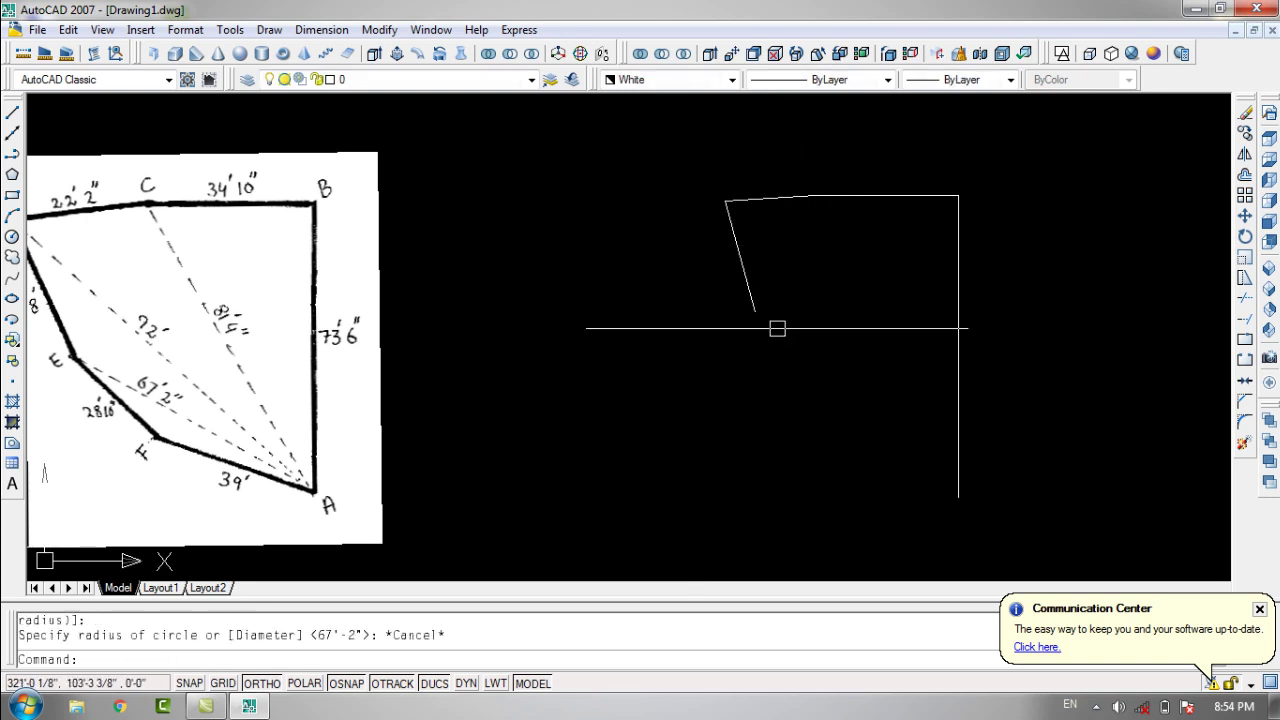
- Draw construction circles of radius 28'10" centred on E and 39' centred on A
type("c")
key("Return")
left_click(754, 310)
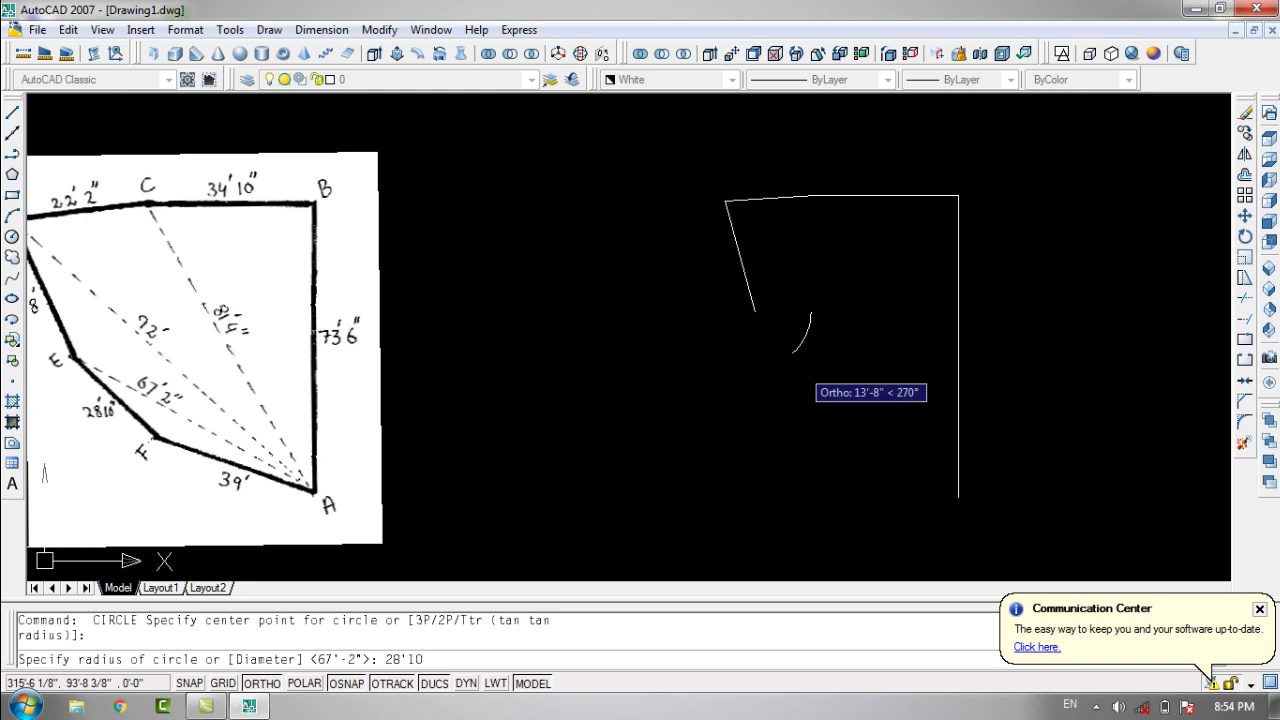
key("Return")
key("Return")
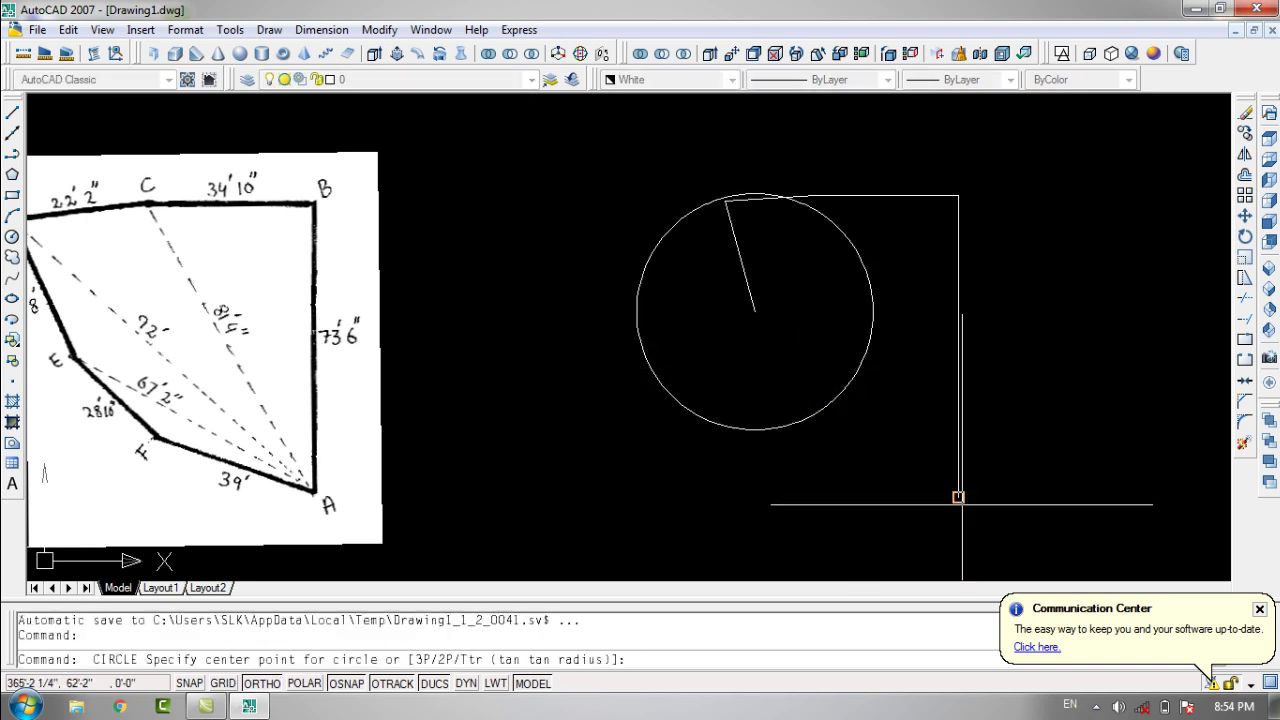
left_click(958, 497)
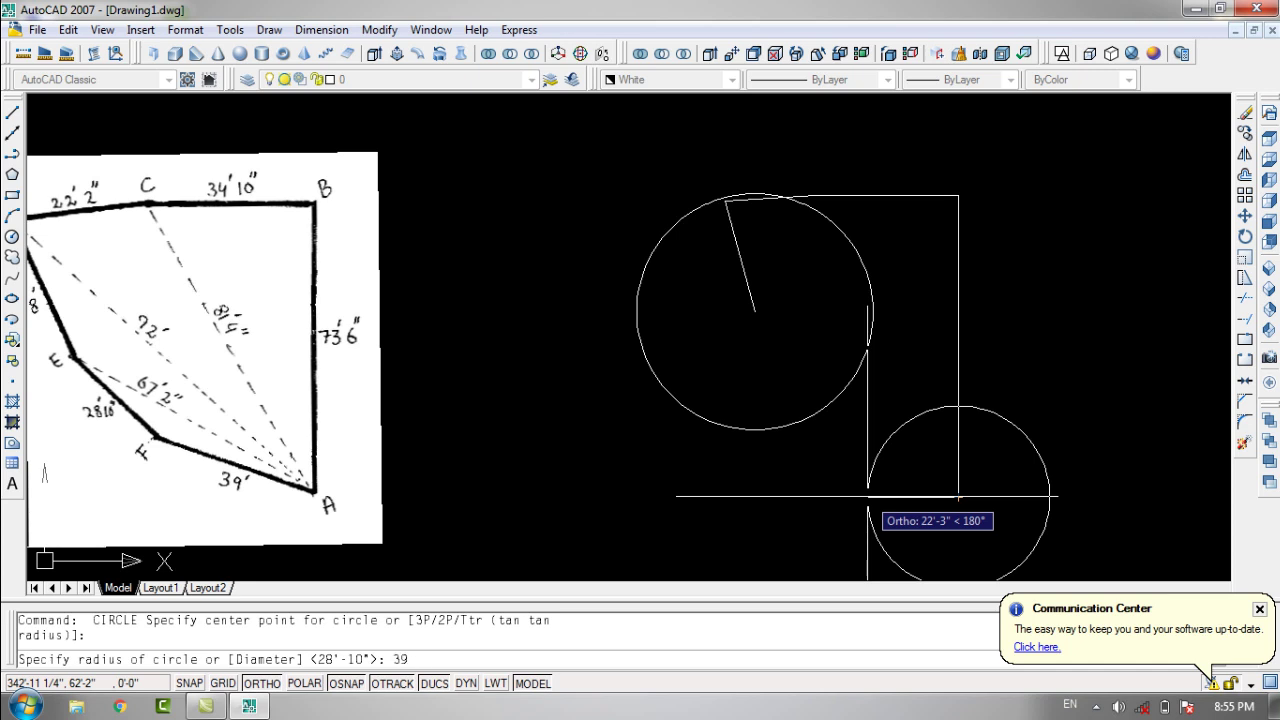
key("Return")
key("Escape")
key("Escape")
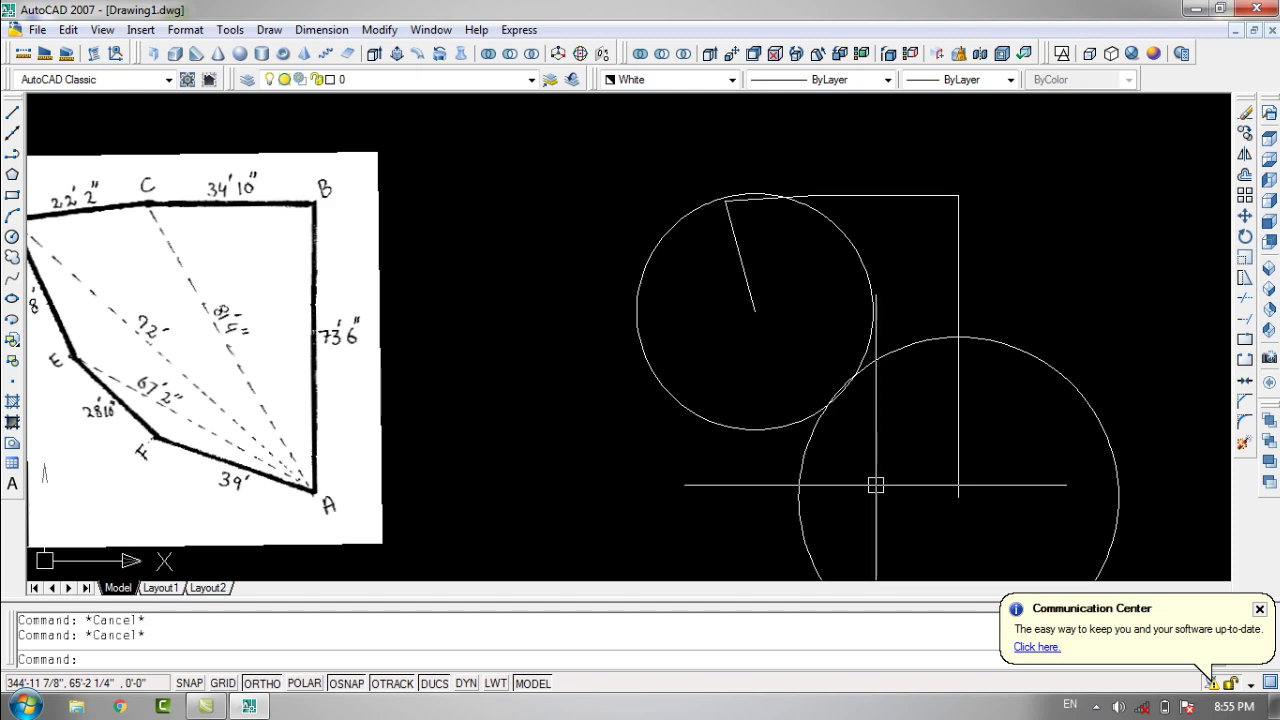
- Draw sides FA and EF as one line from A through corner F to E
type("l")
key("Return")
scroll(958, 497, "up", 2)
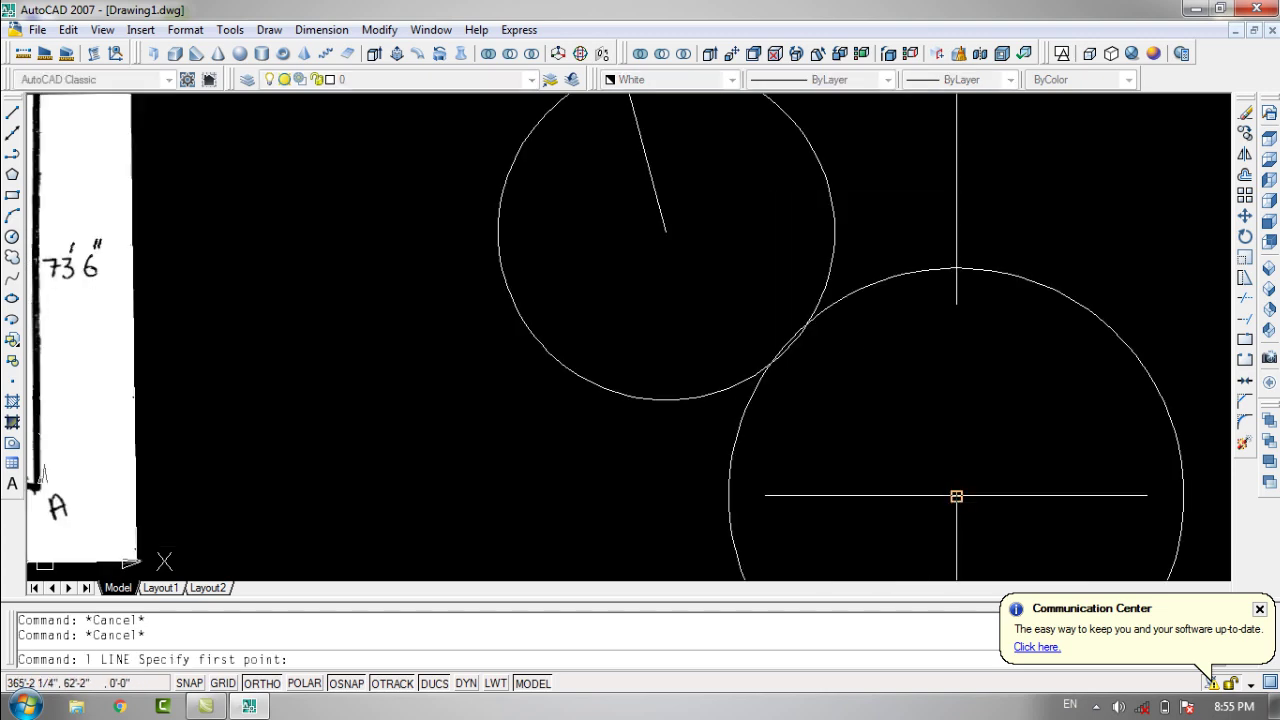
left_click(956, 497)
scroll(945, 505, "down", 2)
scroll(857, 420, "up", 4)
scroll(857, 405, "down", 2)
left_click(874, 403)
scroll(972, 413, "down", 2)
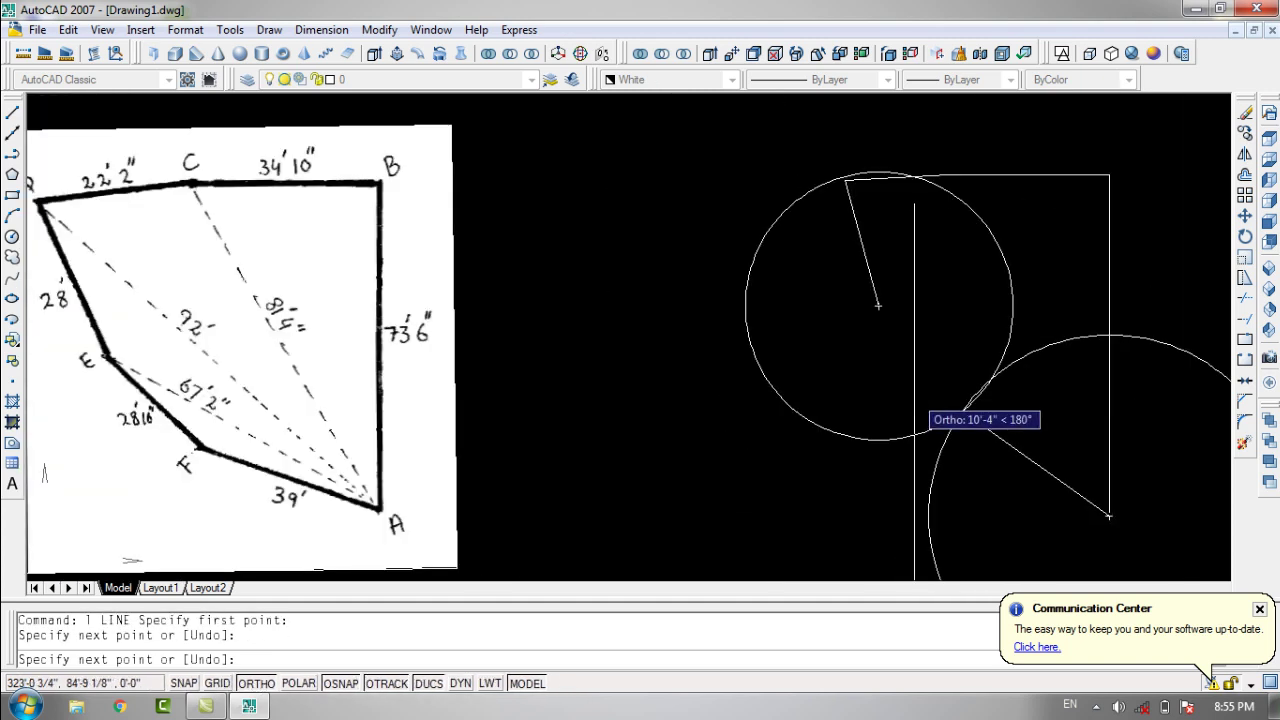
left_click(878, 302)
key("Return")
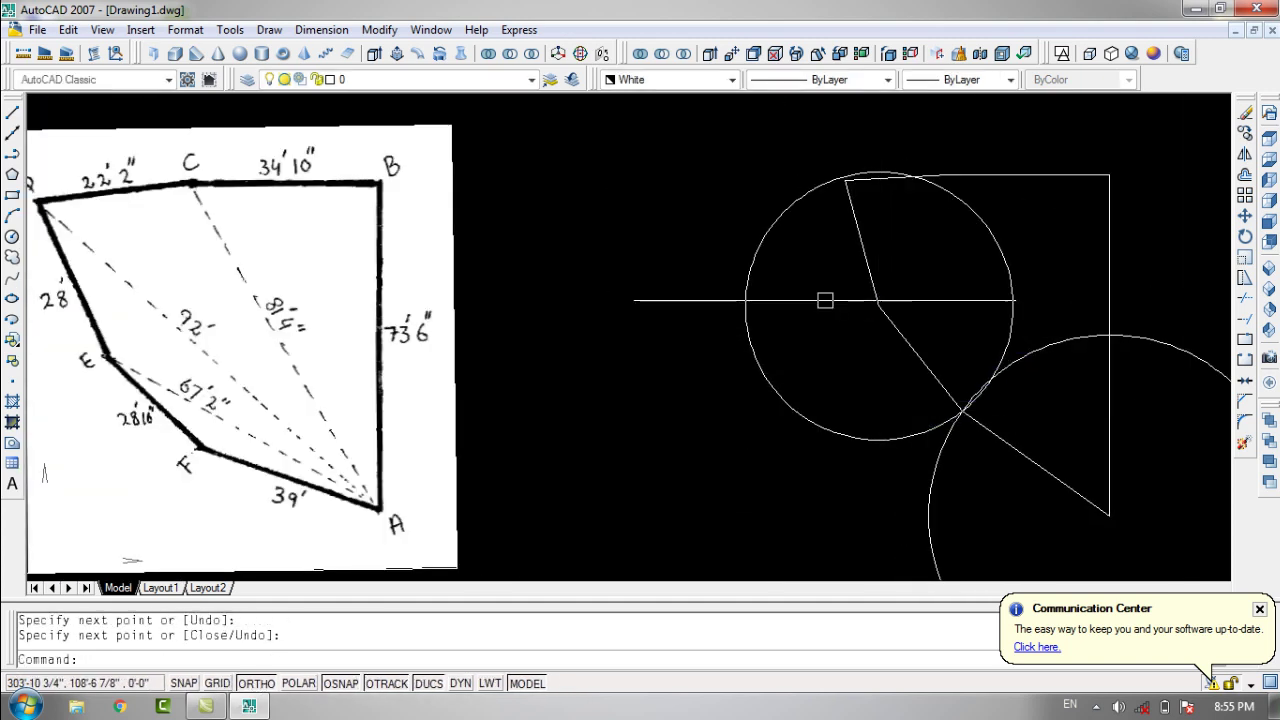
scroll(825, 300, "down", 1)
key("Escape")
key("Escape")
- Erase the 28'10" and 39' construction circles
left_click(930, 365)
left_click(937, 300)
type("e")
key("Return")
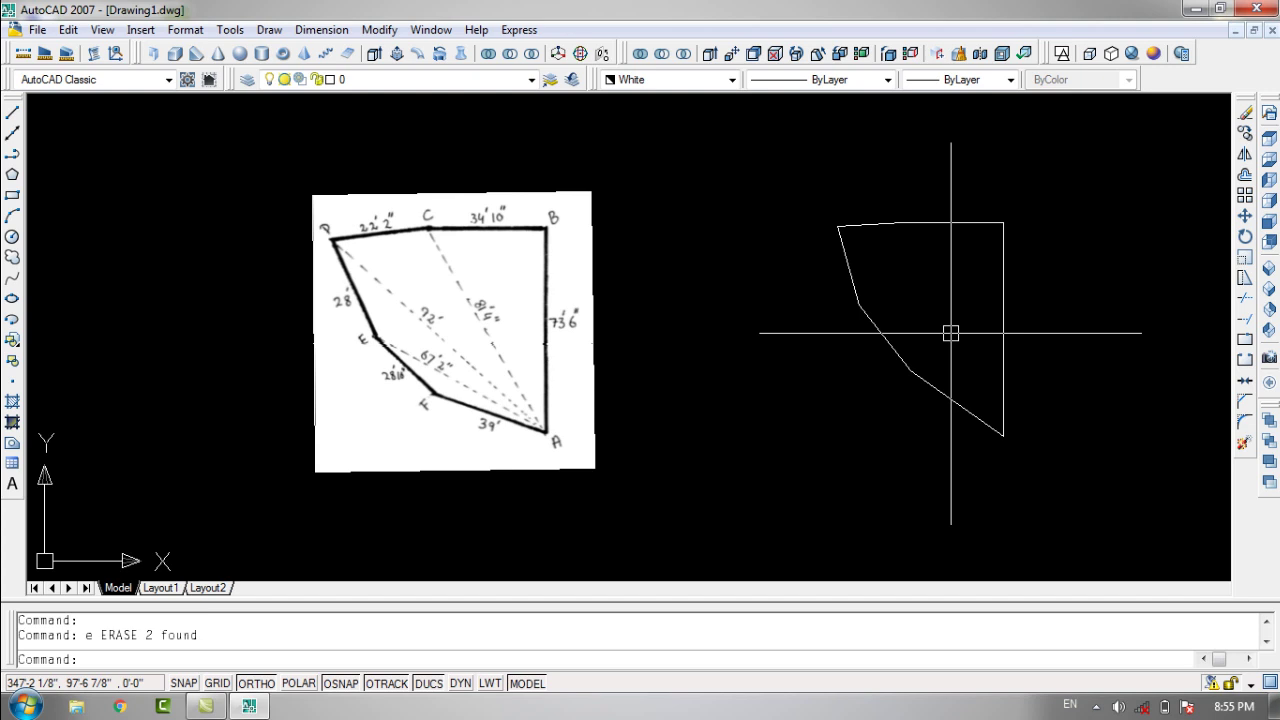
scroll(972, 212, "up", 3)
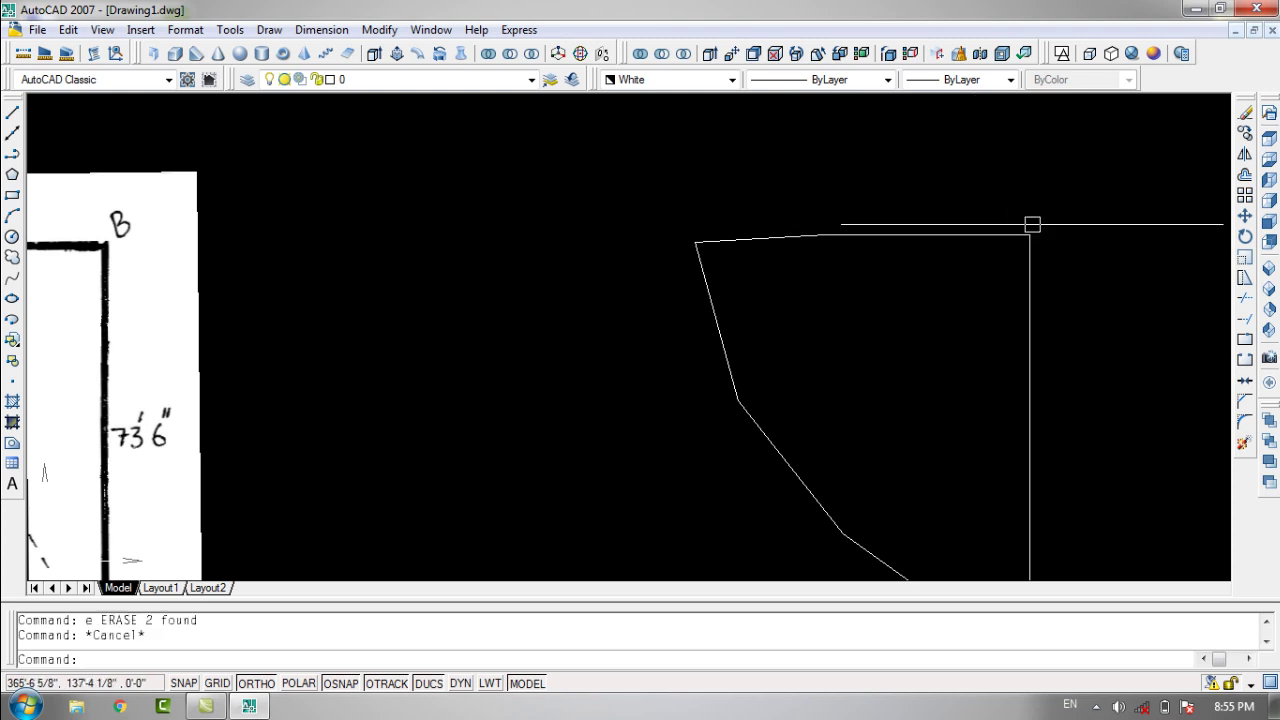
- Add an aligned dimension along top edge BC, placed above the edge
scroll(1032, 224, "up", 1)
left_click(321, 29)
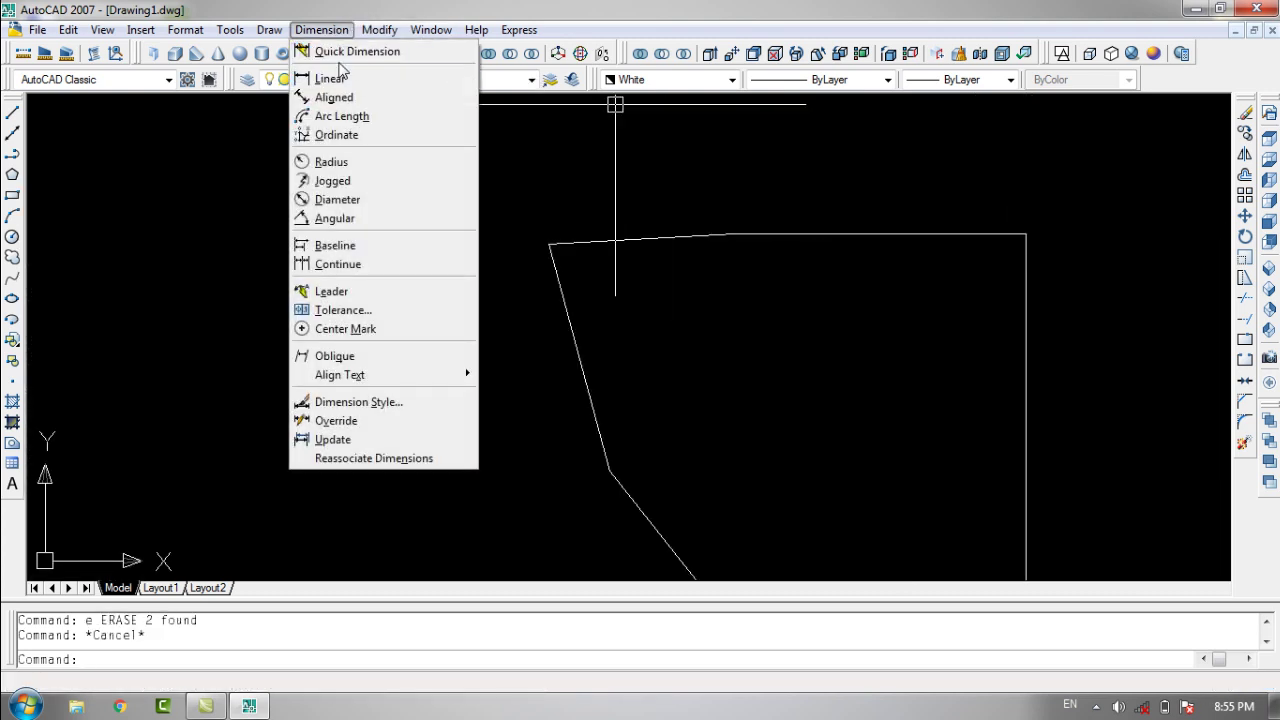
left_click(334, 97)
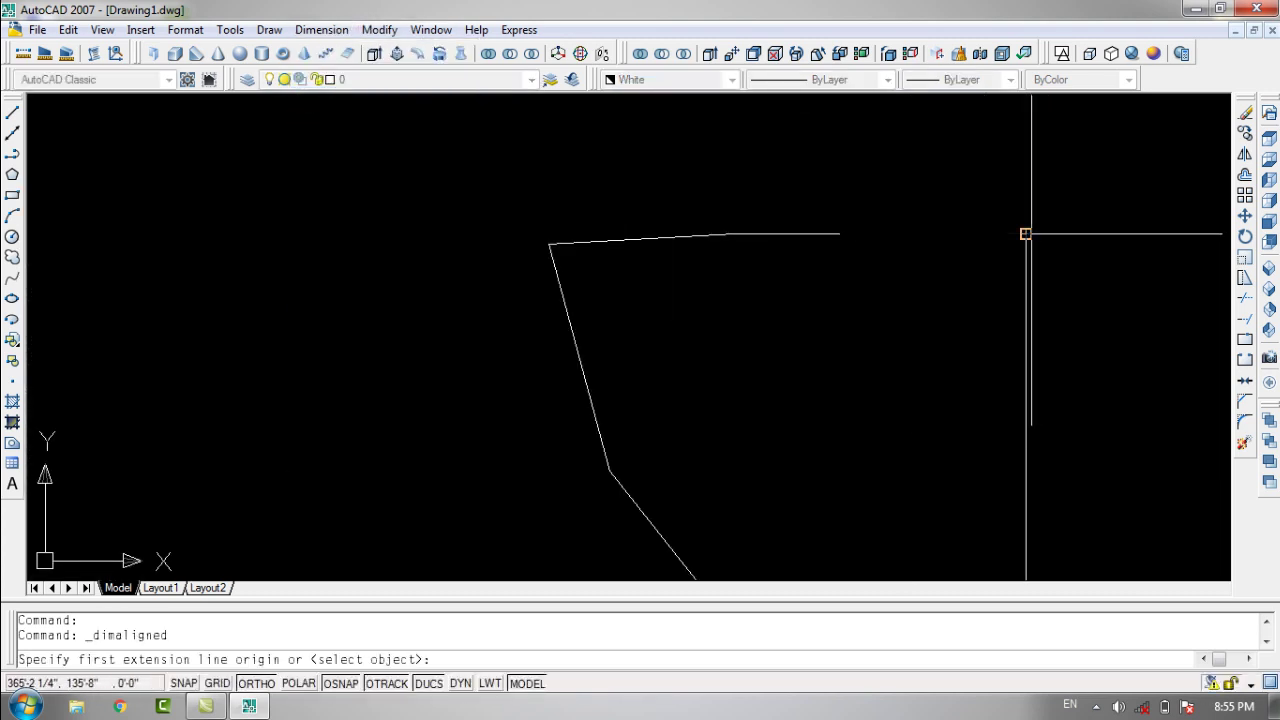
left_click(1025, 233)
left_click(734, 233)
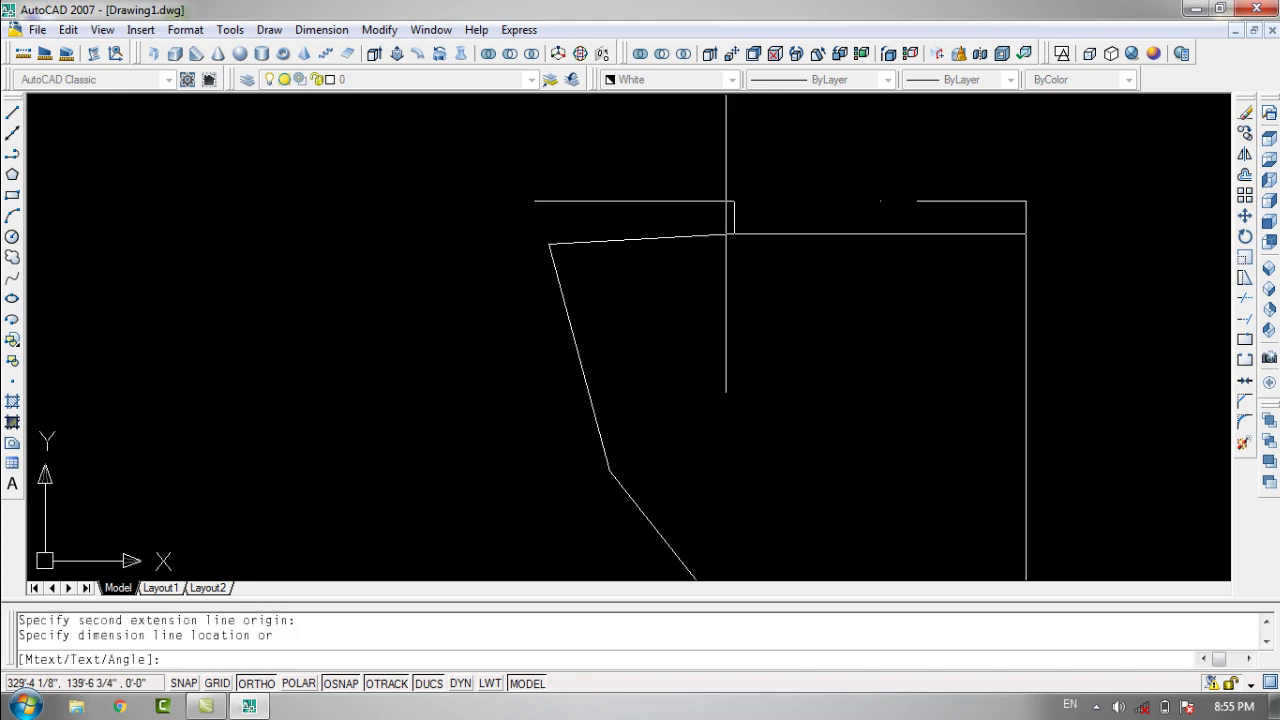
left_click(726, 201)
- Dimension edge CD the same way, then open the Dimension Style Manager with D
scroll(697, 218, "up", 1)
key("Return")
left_click(749, 235)
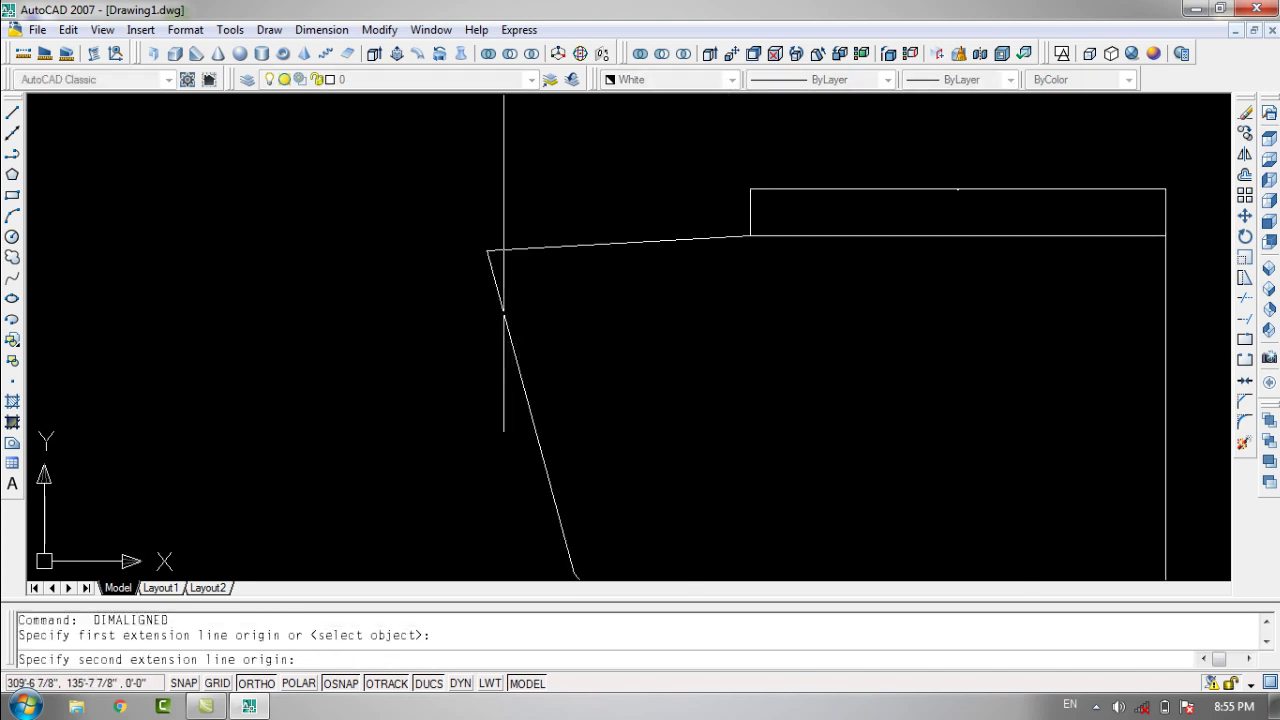
left_click(487, 250)
left_click(485, 205)
key("Escape")
type("d")
key("Return")
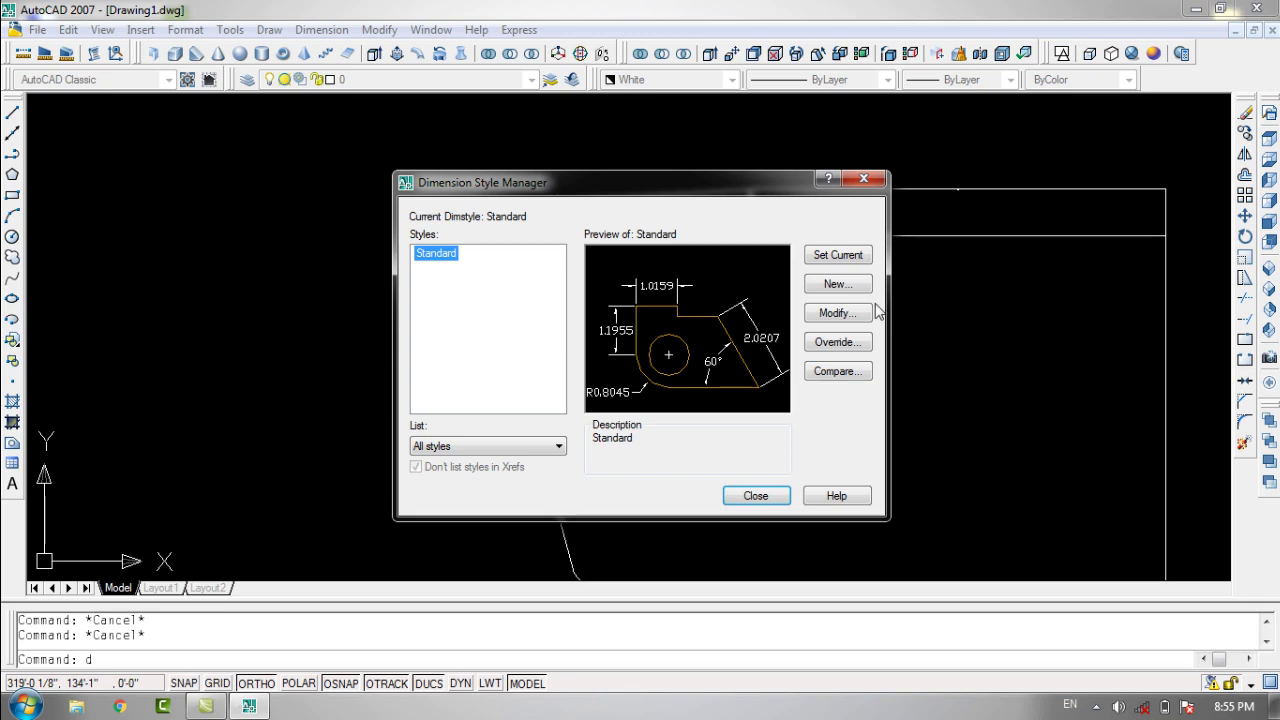
- Set the Standard style's primary units to Architectural with 0'-0 1/8" precision
left_click(838, 313)
left_click(762, 136)
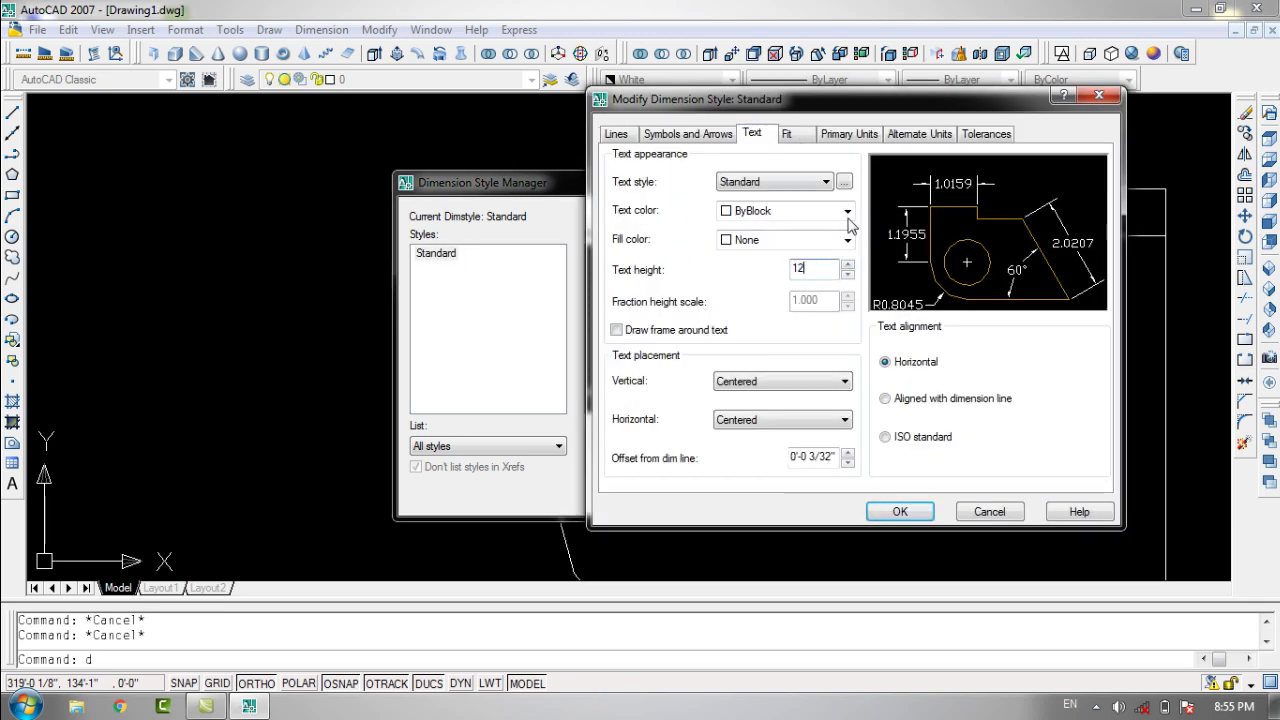
left_click(849, 133)
left_click(785, 173)
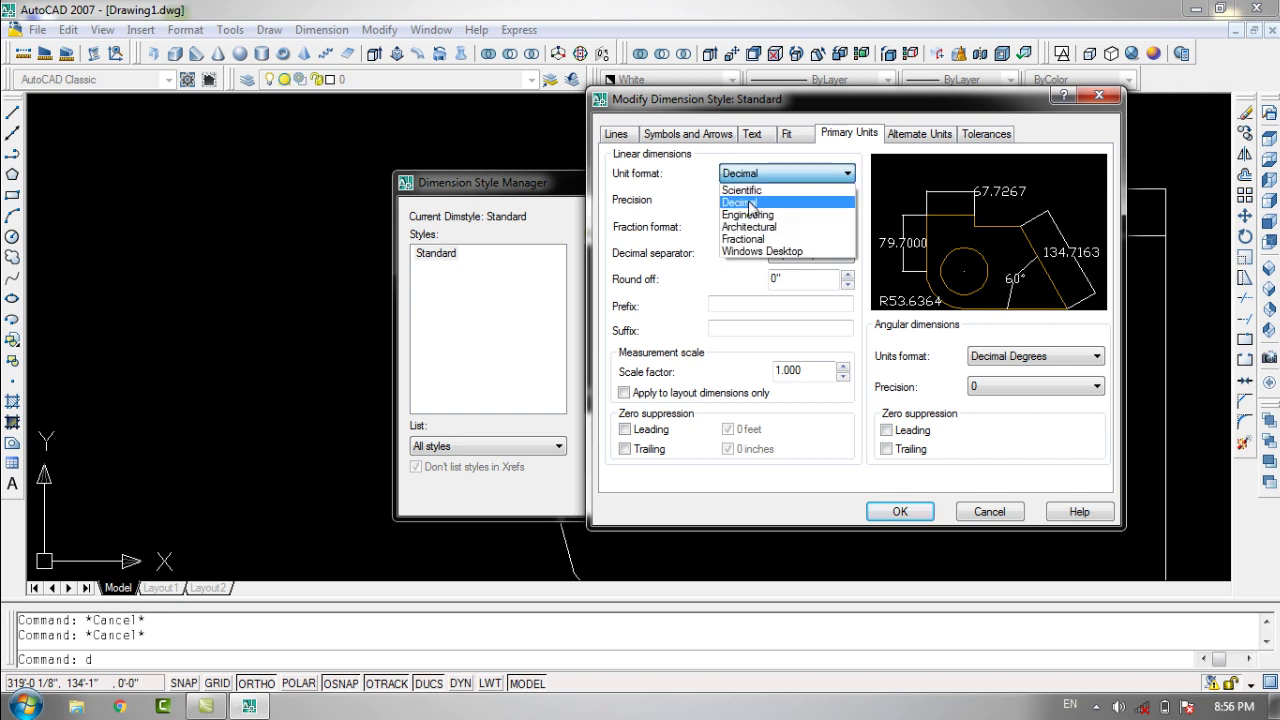
left_click(763, 228)
left_click(779, 201)
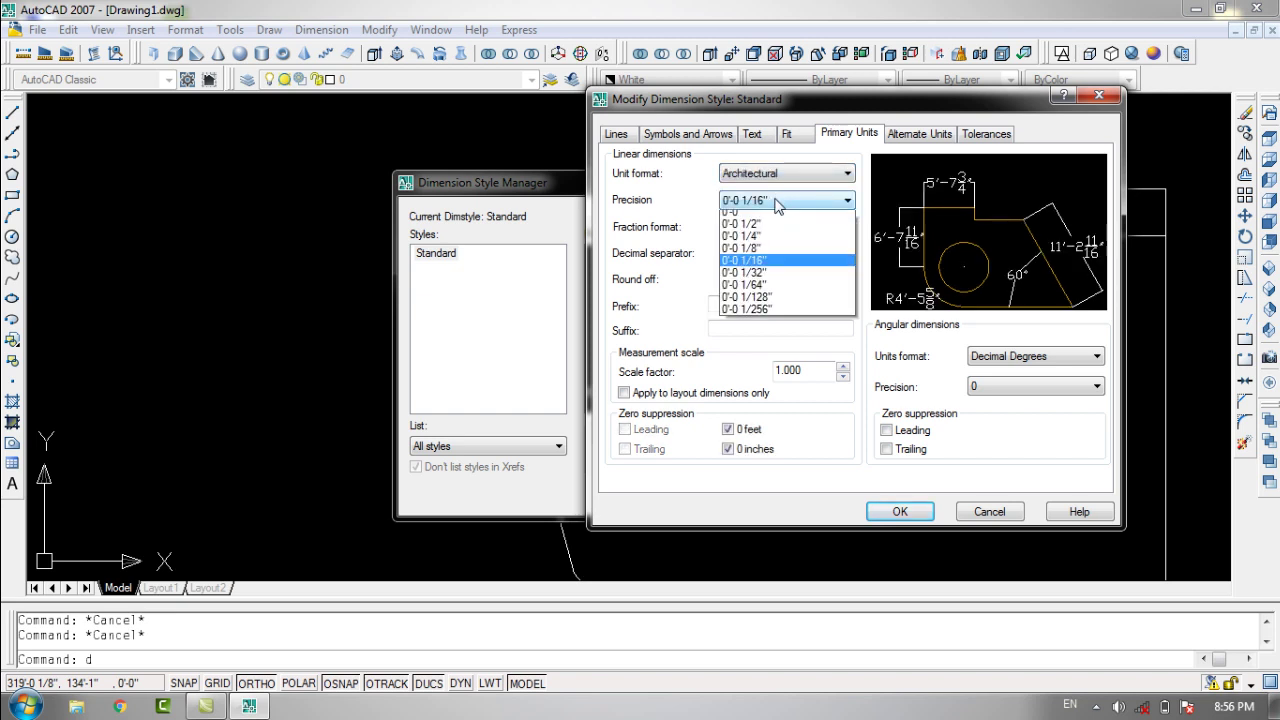
left_click(757, 255)
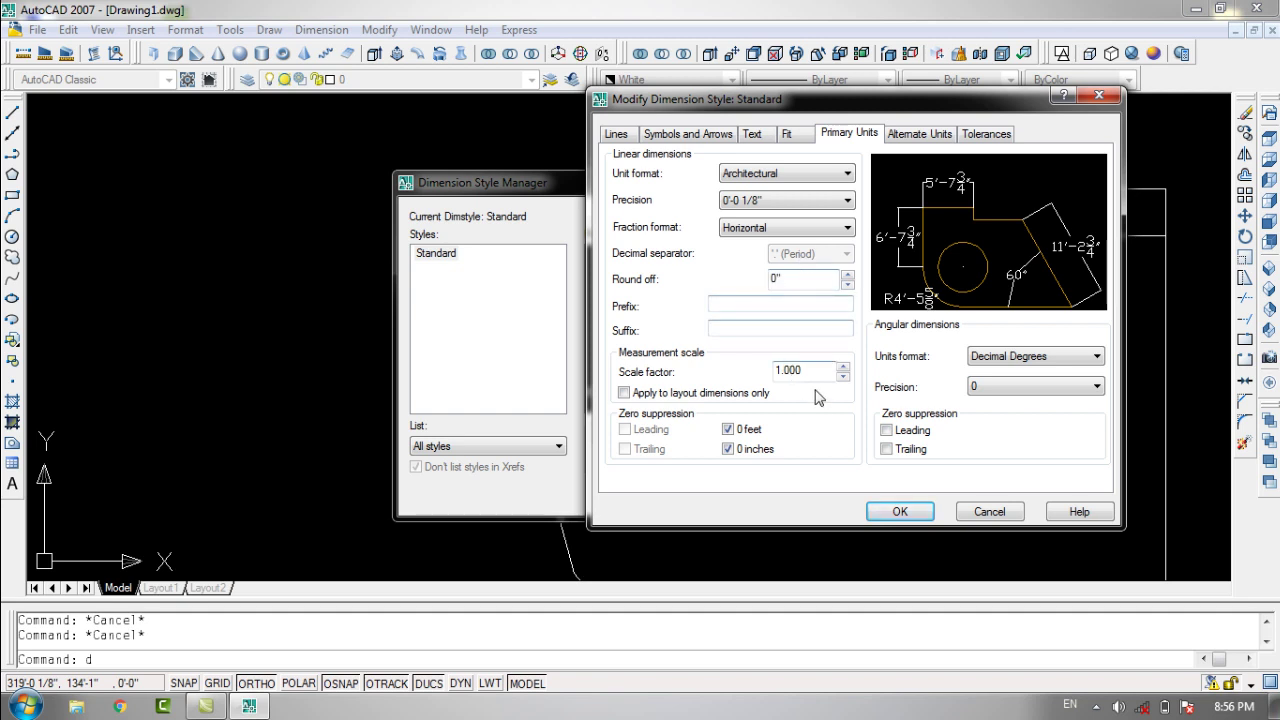
- Make dimension lines red and extension lines green, extending 6", then accept and close
left_click(617, 134)
left_click(768, 180)
left_click(725, 222)
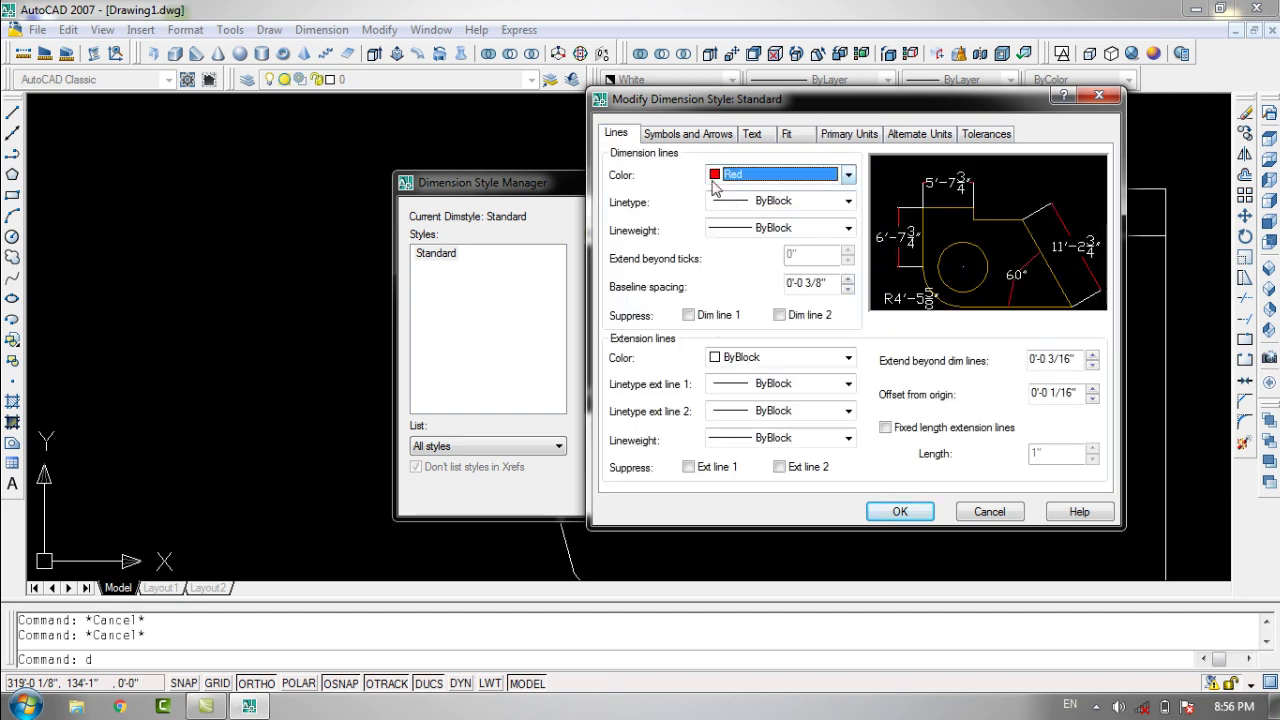
left_click(757, 362)
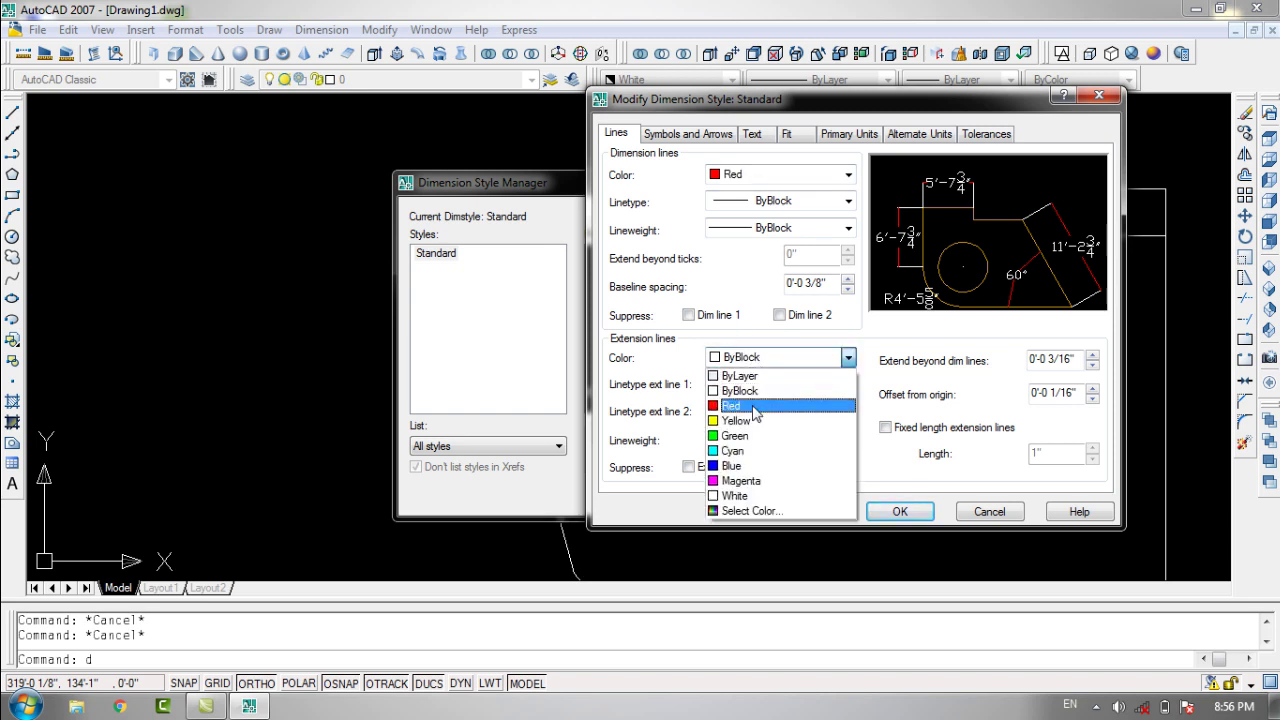
left_click(740, 440)
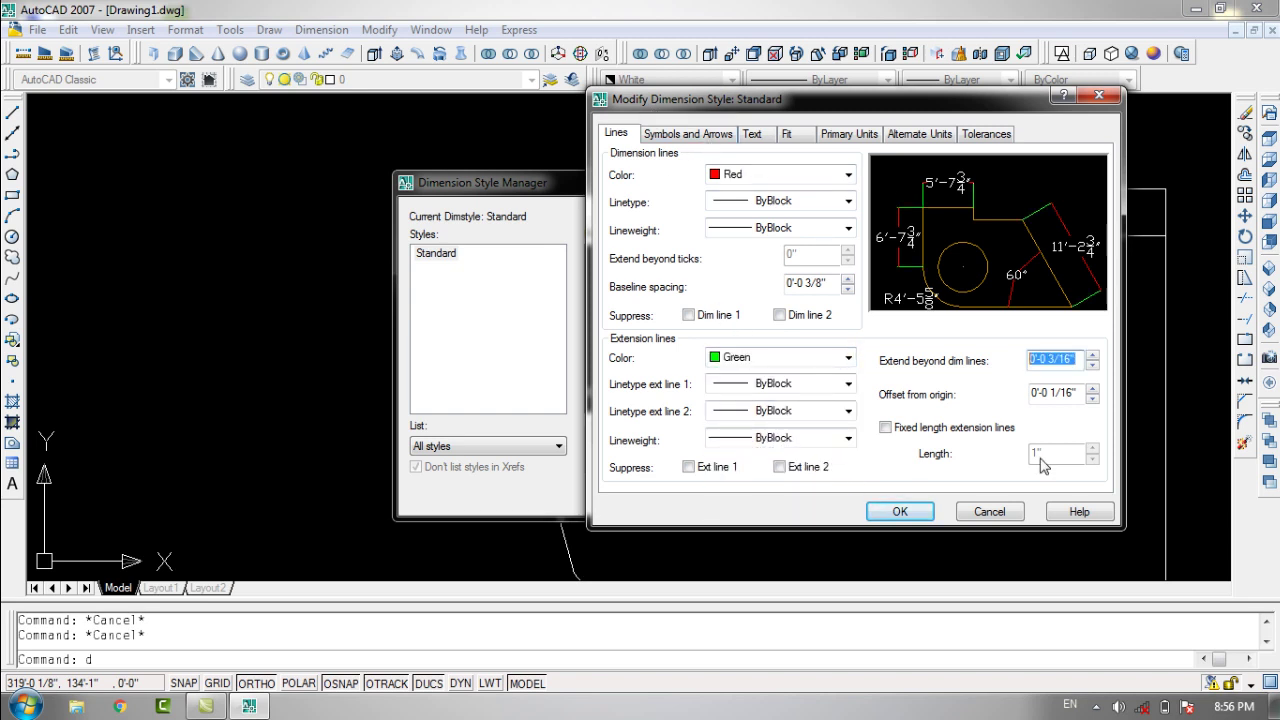
left_click(1078, 392)
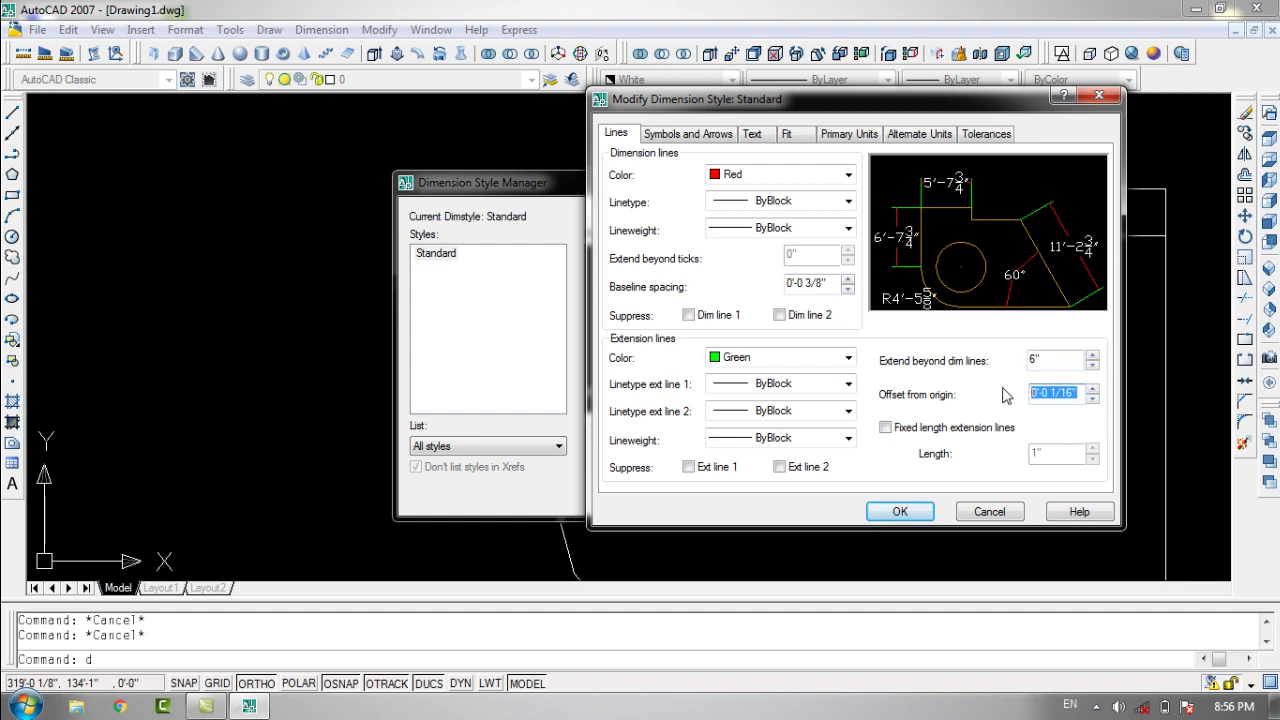
left_click(900, 511)
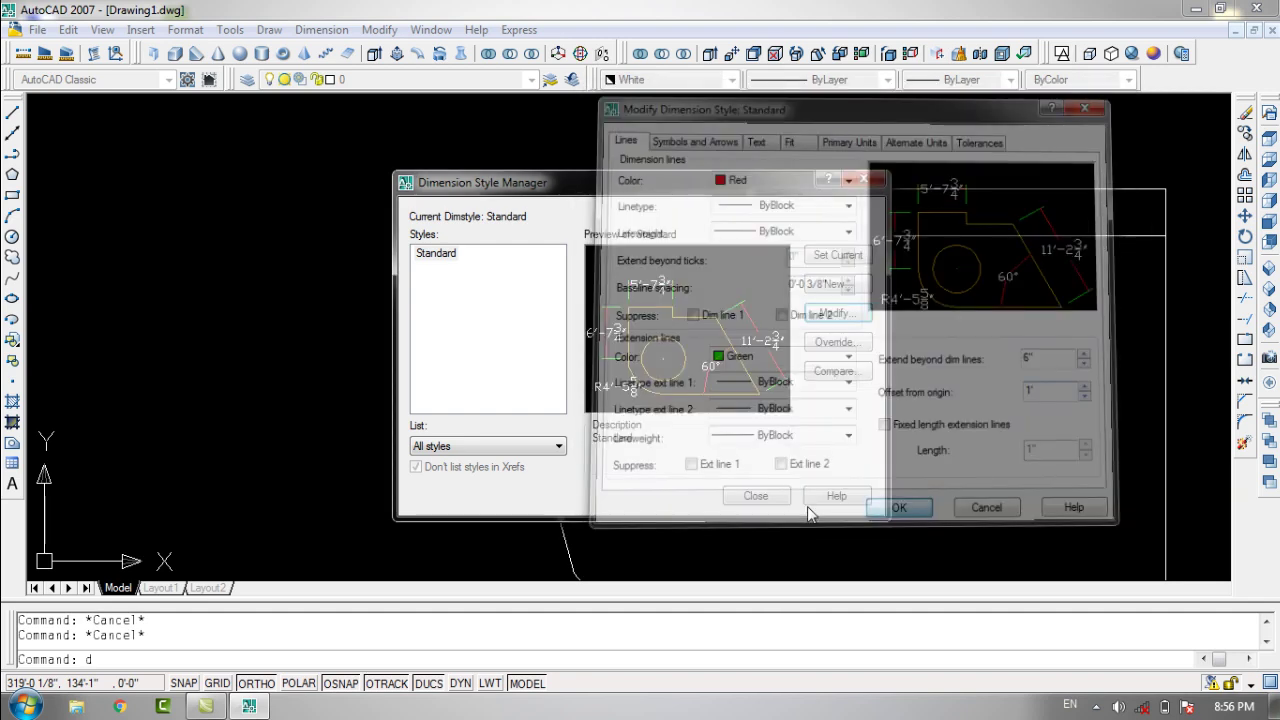
left_click(757, 494)
- Dimension the upper and middle slopes with aligned dimensions of 28' and 28'-10"
middle_click_drag(776, 236, 755, 225)
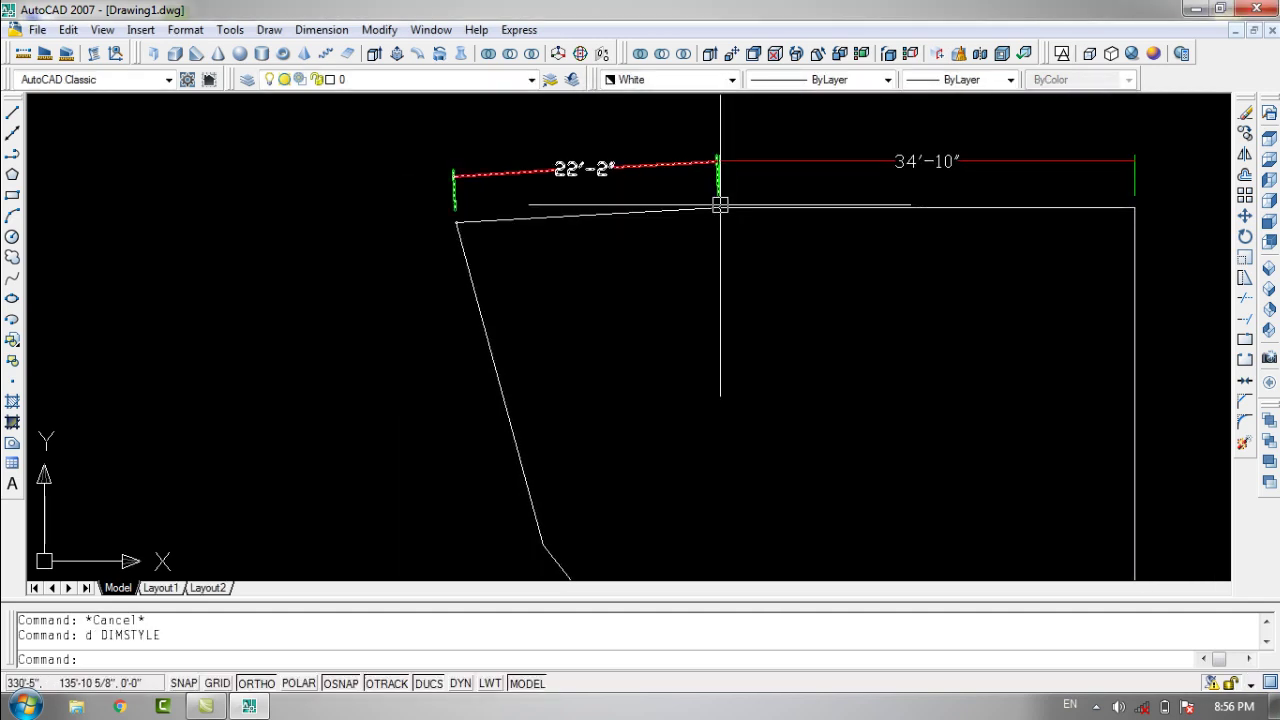
left_click(339, 30)
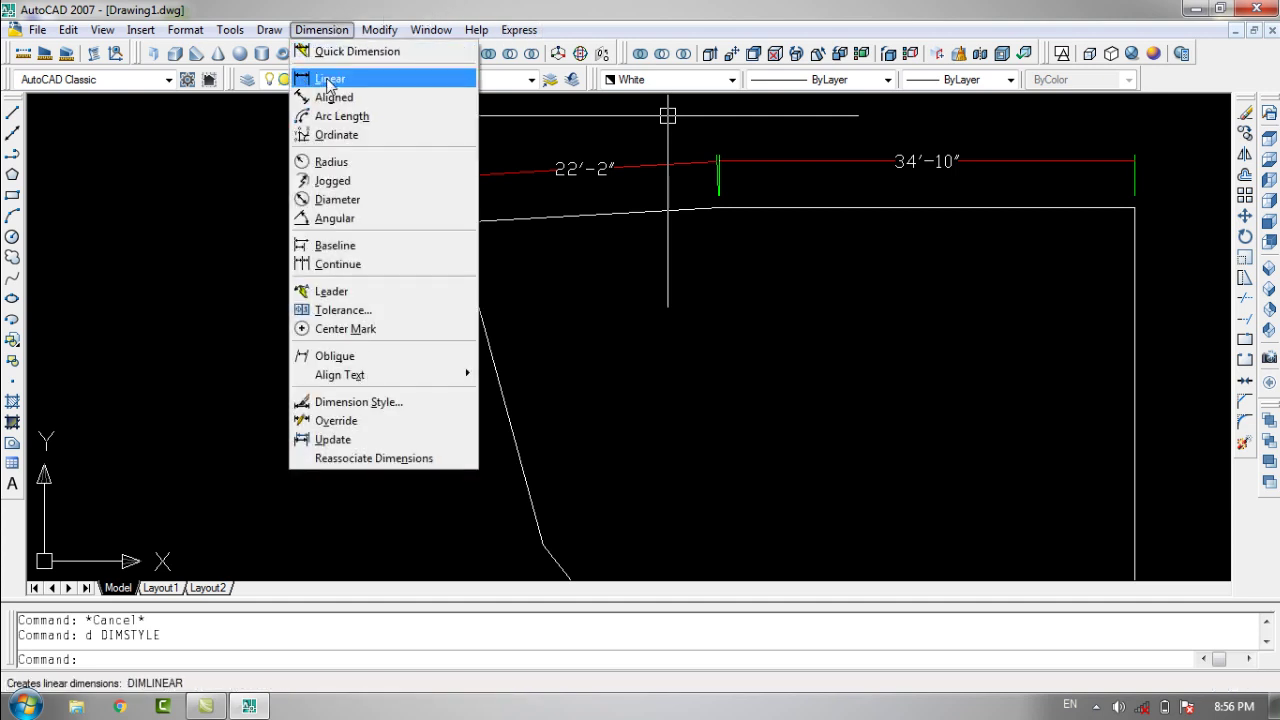
left_click(332, 97)
left_click(456, 222)
scroll(357, 194, "down", 5)
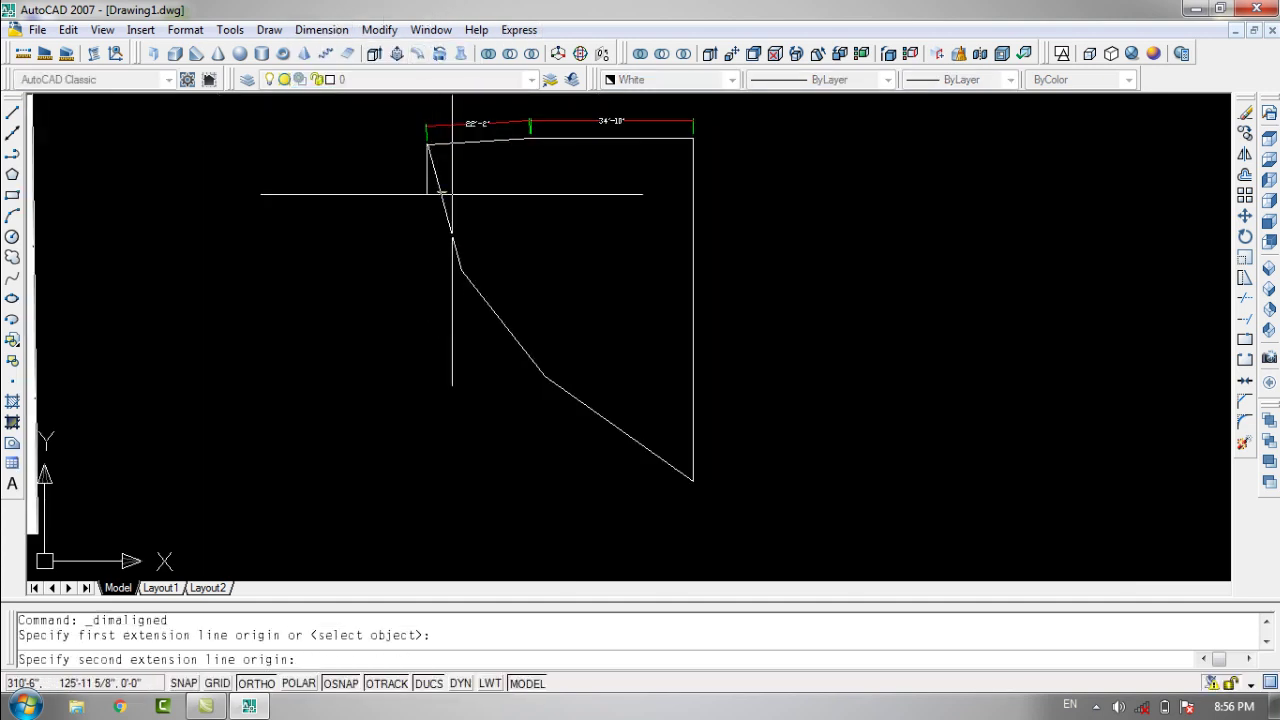
left_click(455, 272)
scroll(435, 228, "up", 2)
left_click(434, 228)
key("Return")
left_click(470, 289)
left_click(589, 438)
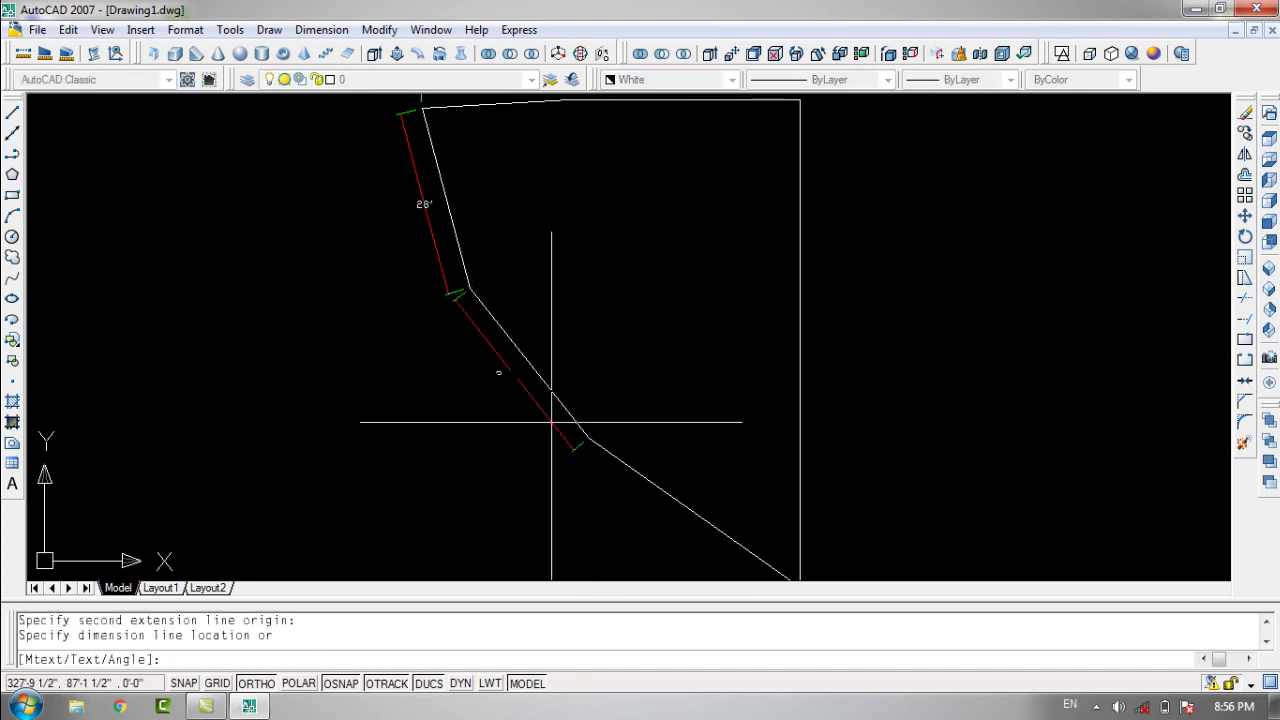
left_click(546, 423)
middle_click_drag(546, 423, 577, 379)
- Add the 39' aligned dimension below the bottom slope
key("Return")
left_click(577, 379)
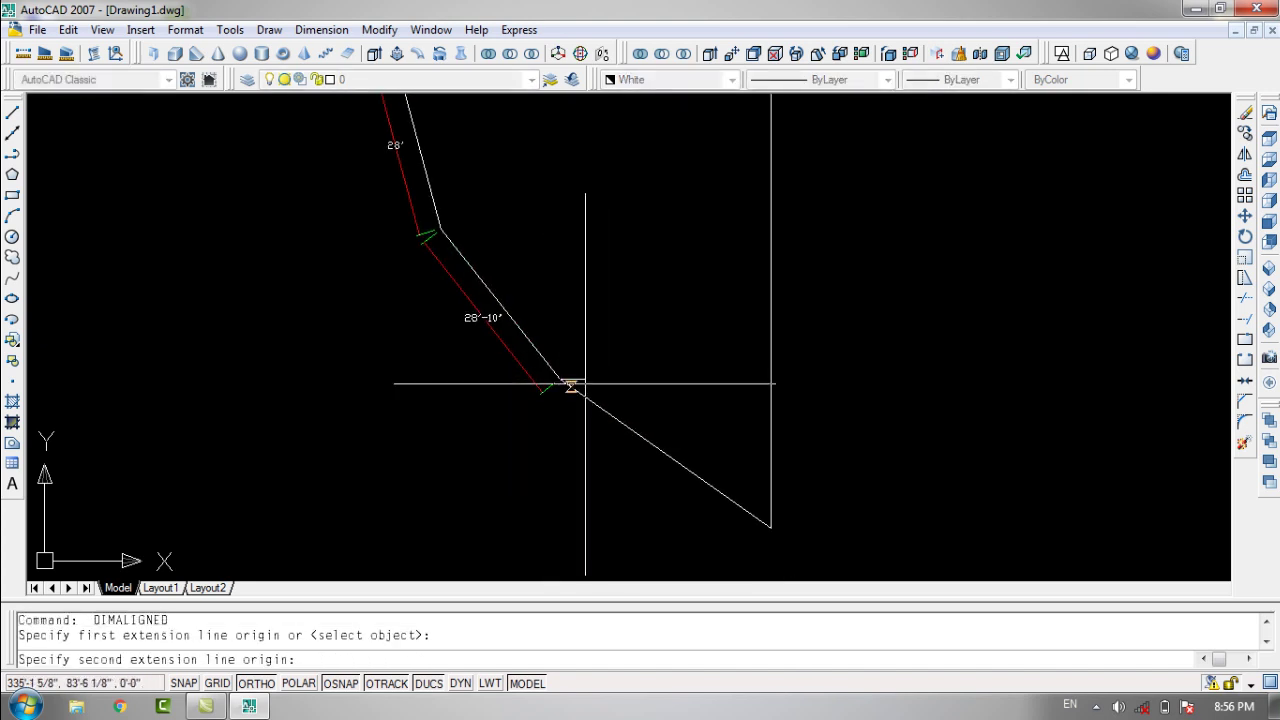
left_click(770, 528)
left_click(714, 523)
key("Return")
left_click(772, 522)
key("Escape")
scroll(772, 520, "up", 3)
- Dimension the vertical right side at 73'-6" and view the whole outline
key("Return")
left_click(771, 524)
scroll(771, 524, "down", 4)
scroll(724, 156, "up", 3)
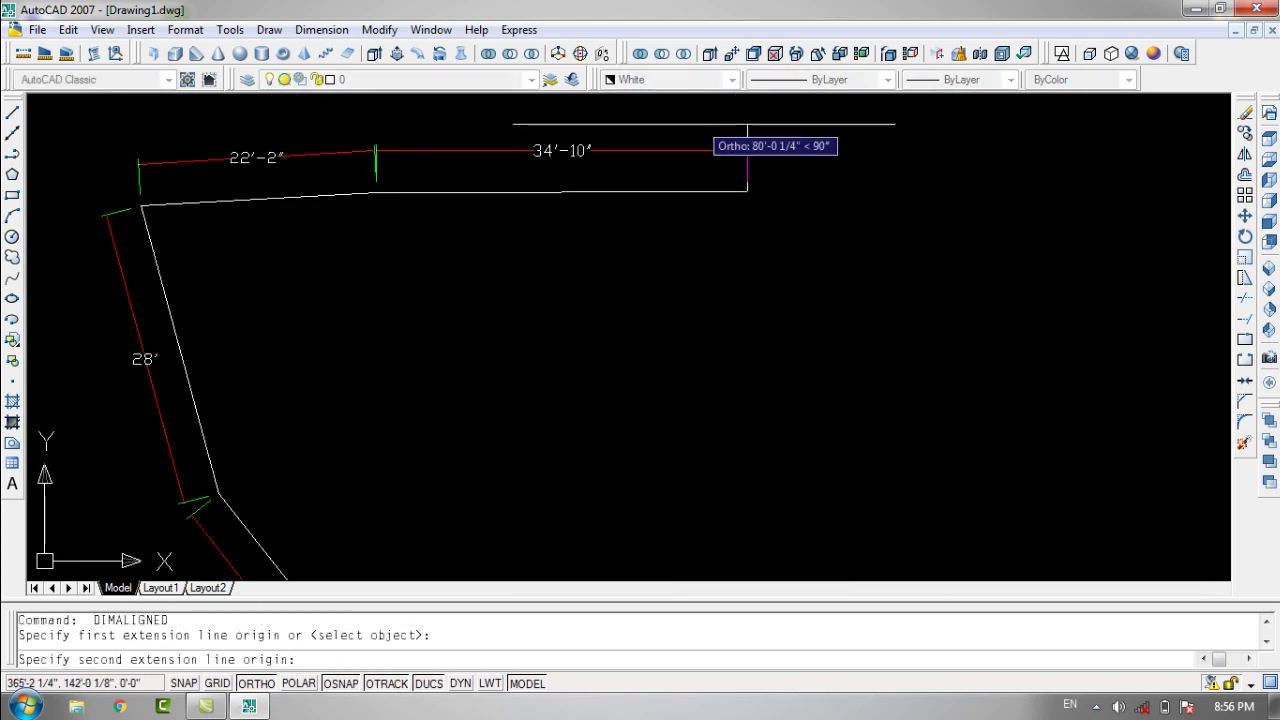
left_click(745, 192)
left_click(795, 380)
scroll(795, 380, "down", 3)
scroll(900, 330, "up", 3)
mouse_move(900, 290)
middle_mouse_down()
mouse_move(972, 324)
mouse_move(776, 340)
middle_mouse_up()
scroll(971, 314, "down", 3)
scroll(691, 346, "up", 2)
scroll(770, 250, "up", 3)
key("Escape")
scroll(790, 250, "down", 4)
key("Escape")
- Create a closed boundary polyline by picking a point inside the plot outline
key("Return")
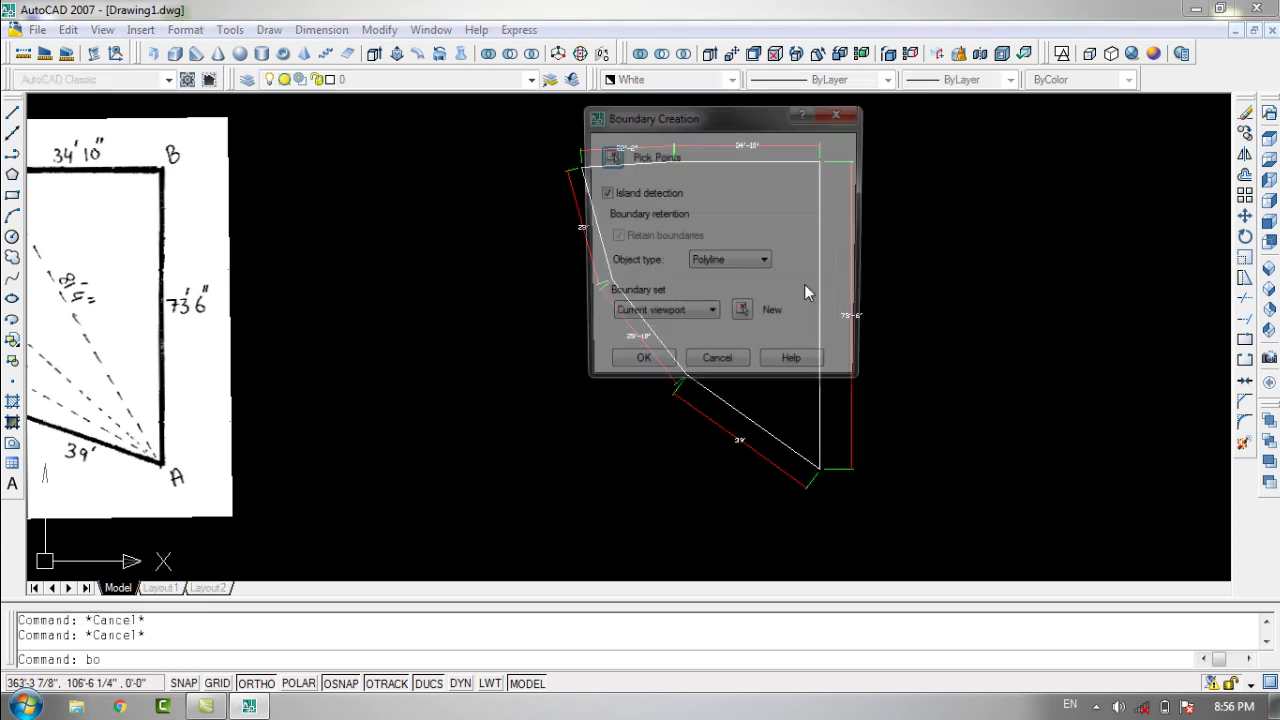
left_click(609, 156)
left_click(737, 260)
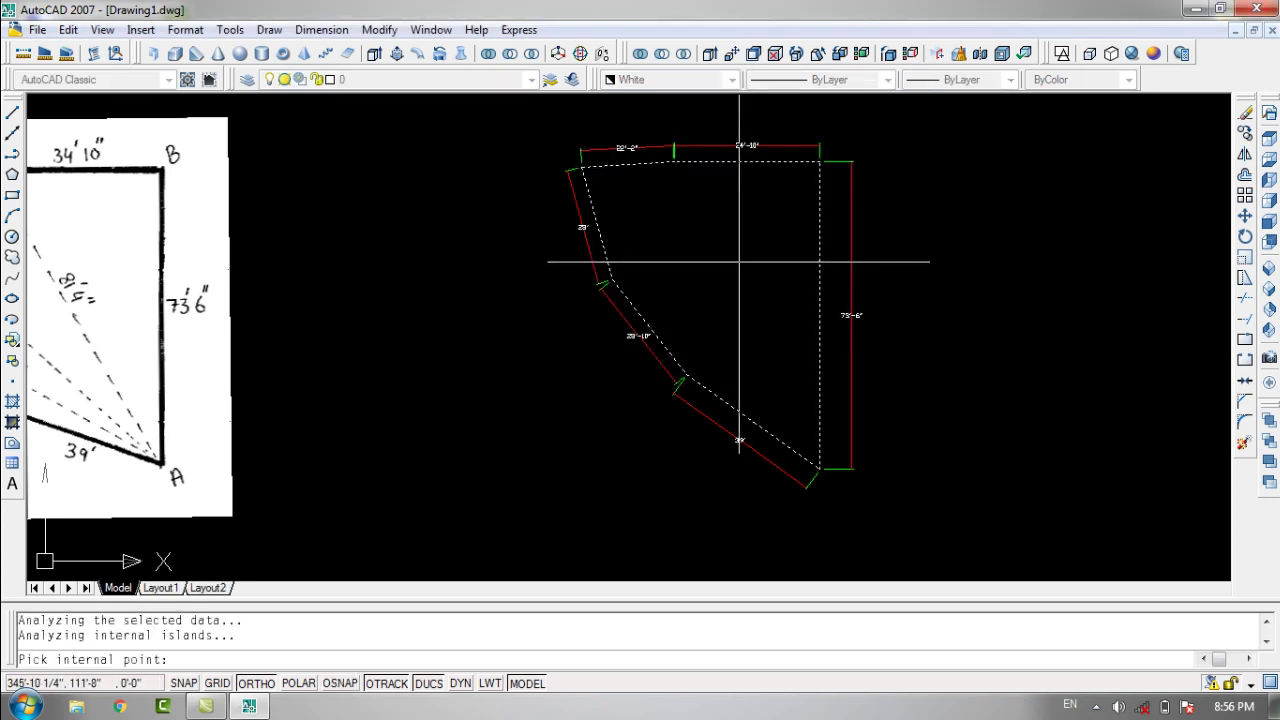
key("Return")
left_click(817, 254)
key("Escape")
key("Escape")
- Measure the boundary's area with AA Object: 2779.373 square ft., perimeter 226'-4"
type("aa")
key("Escape")
type("aa")
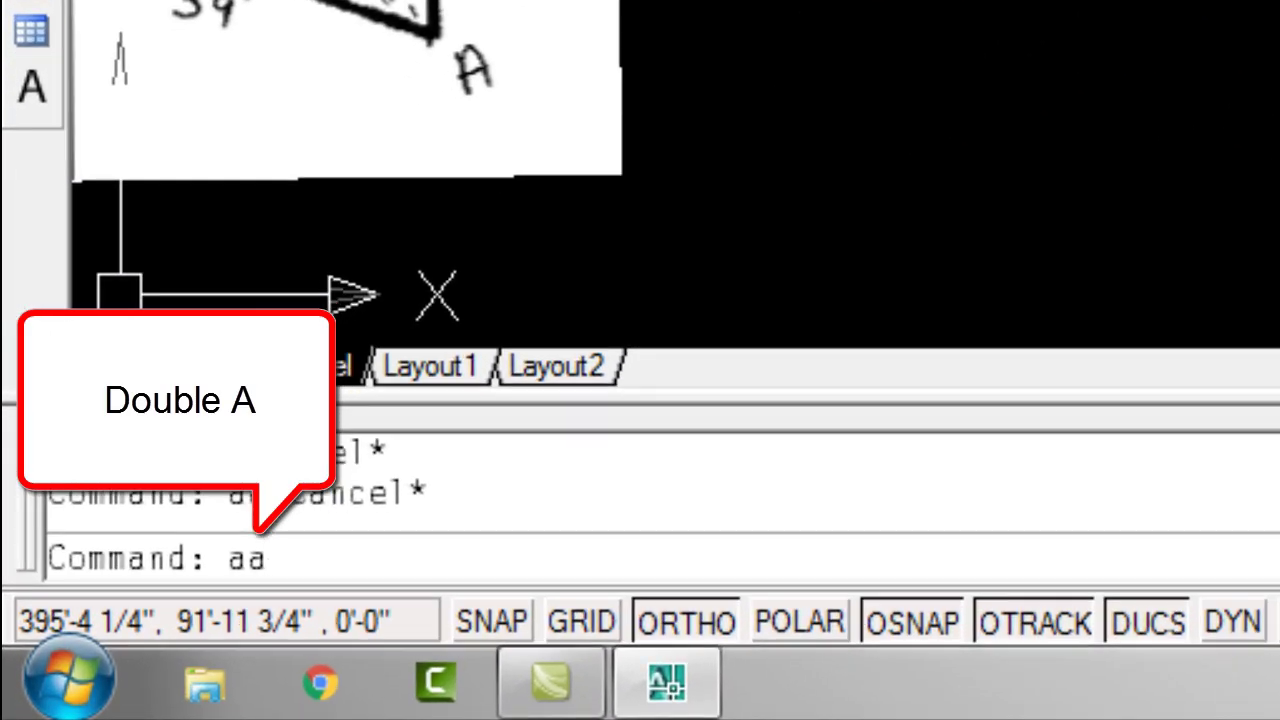
key("Return")
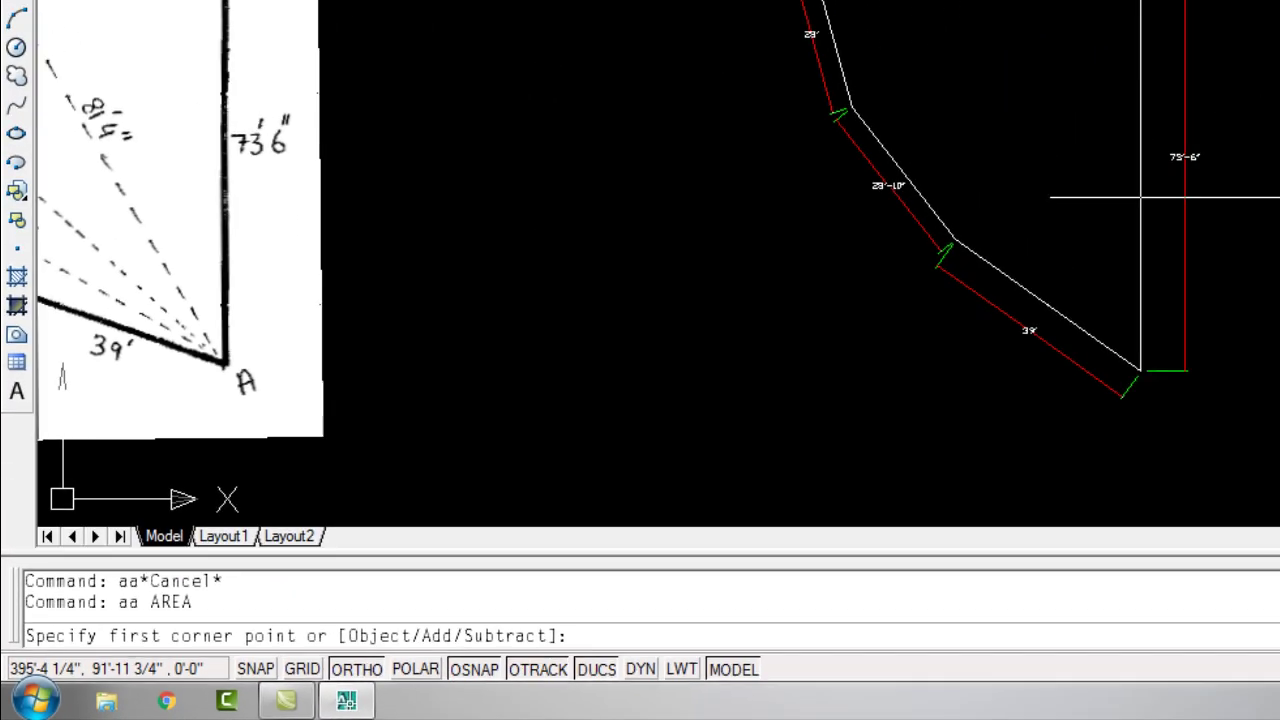
type("o")
key("Return")
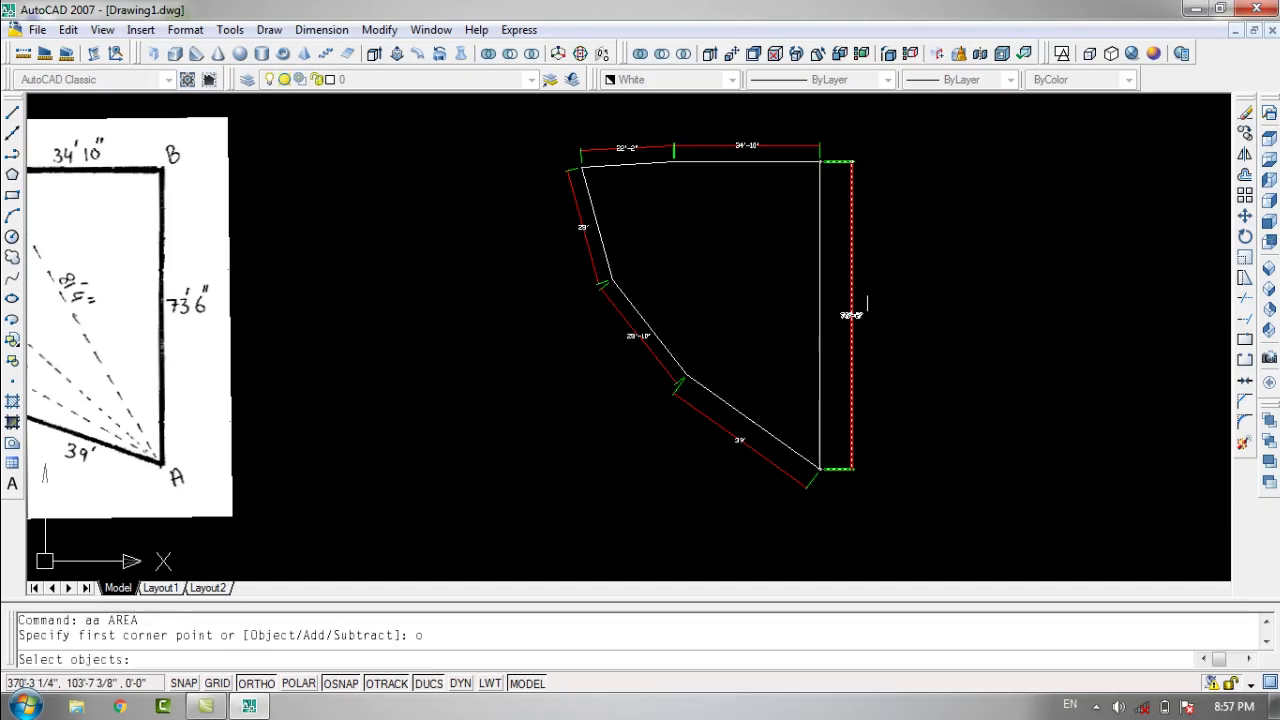
left_click(820, 275)
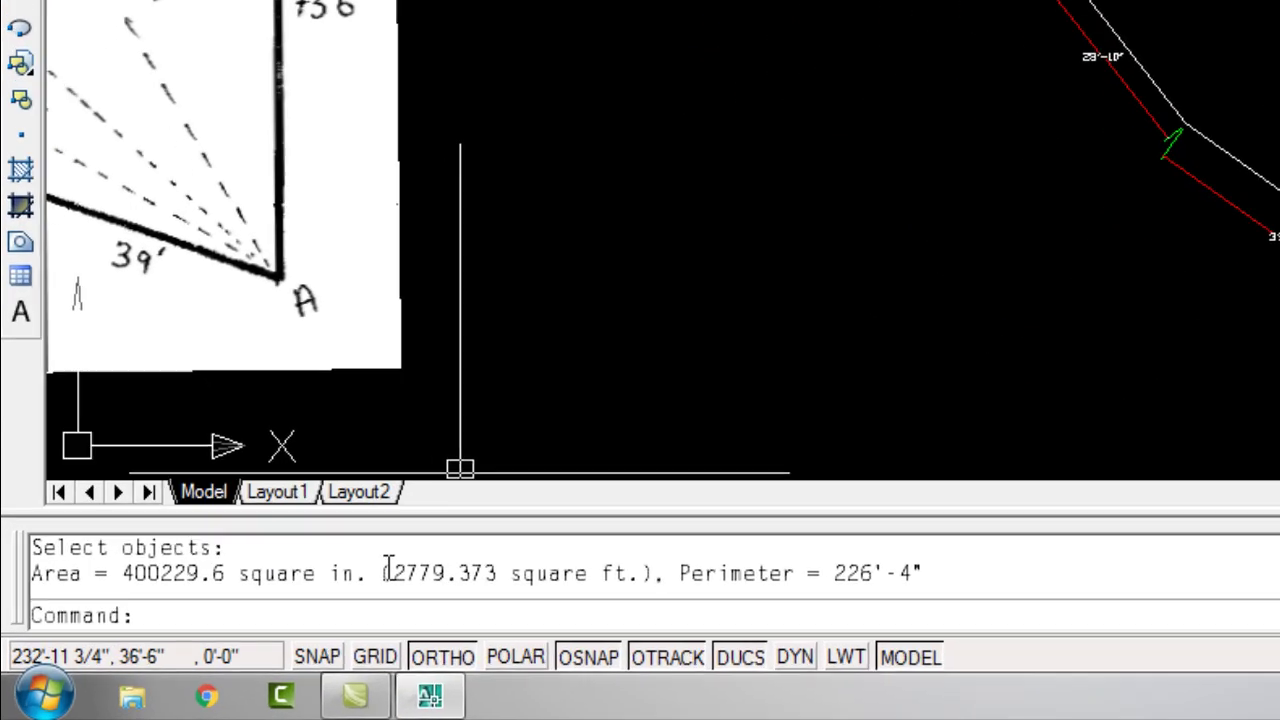
left_click_drag(218, 635, 359, 635)
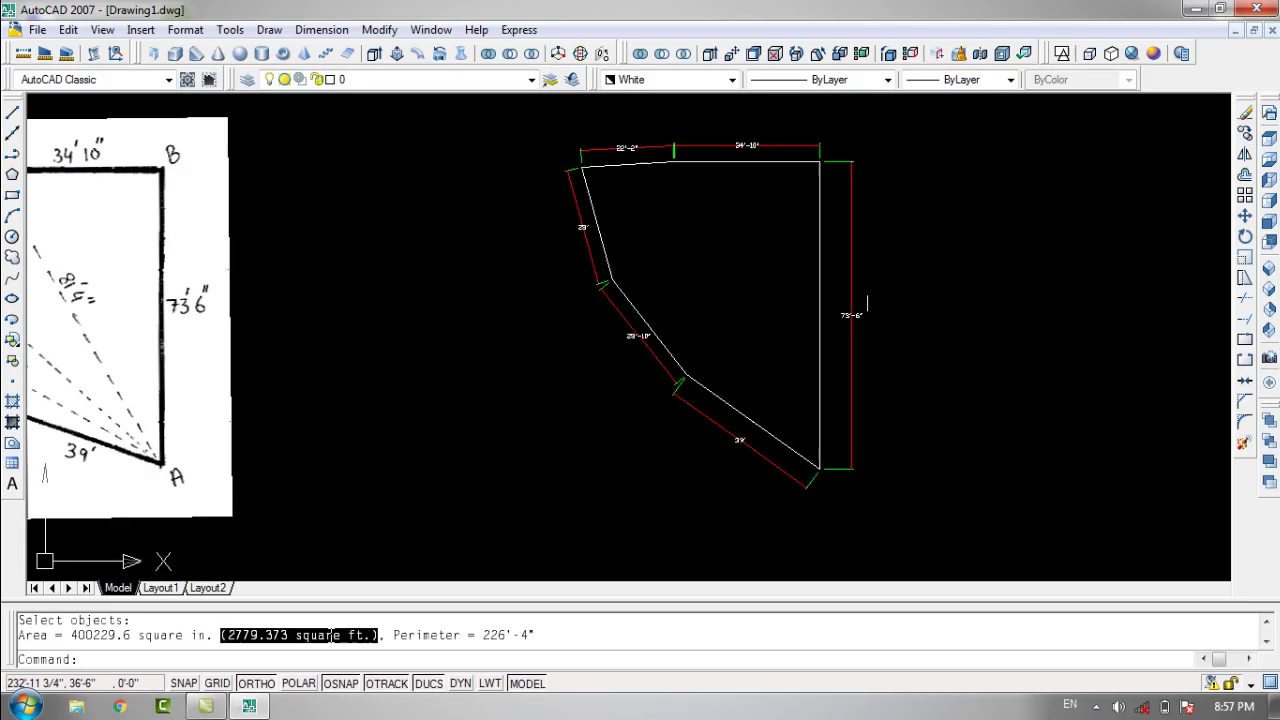
- Copy the "(2779.373 square ft.)" value from the command line and paste it inside the outline
right_click(329, 637)
left_click(372, 536)
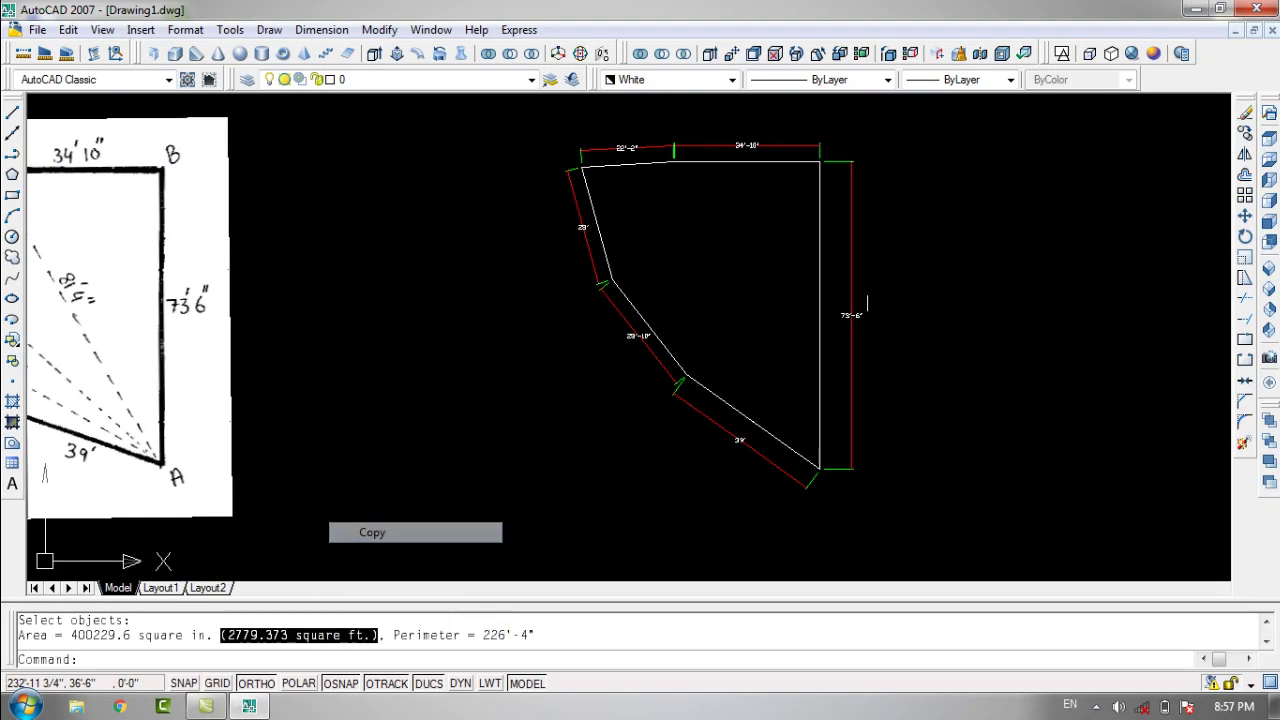
right_click(703, 262)
mouse_move(736, 300)
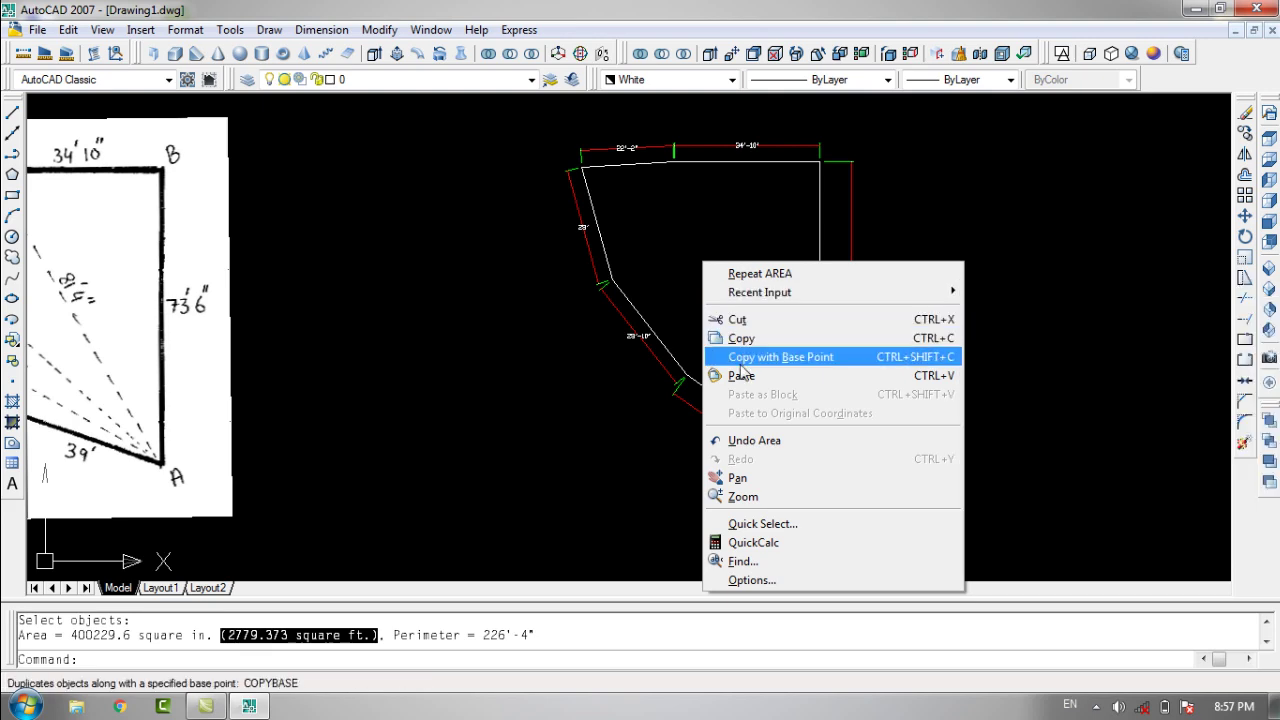
left_click(741, 375)
left_click(660, 257)
key("Escape")
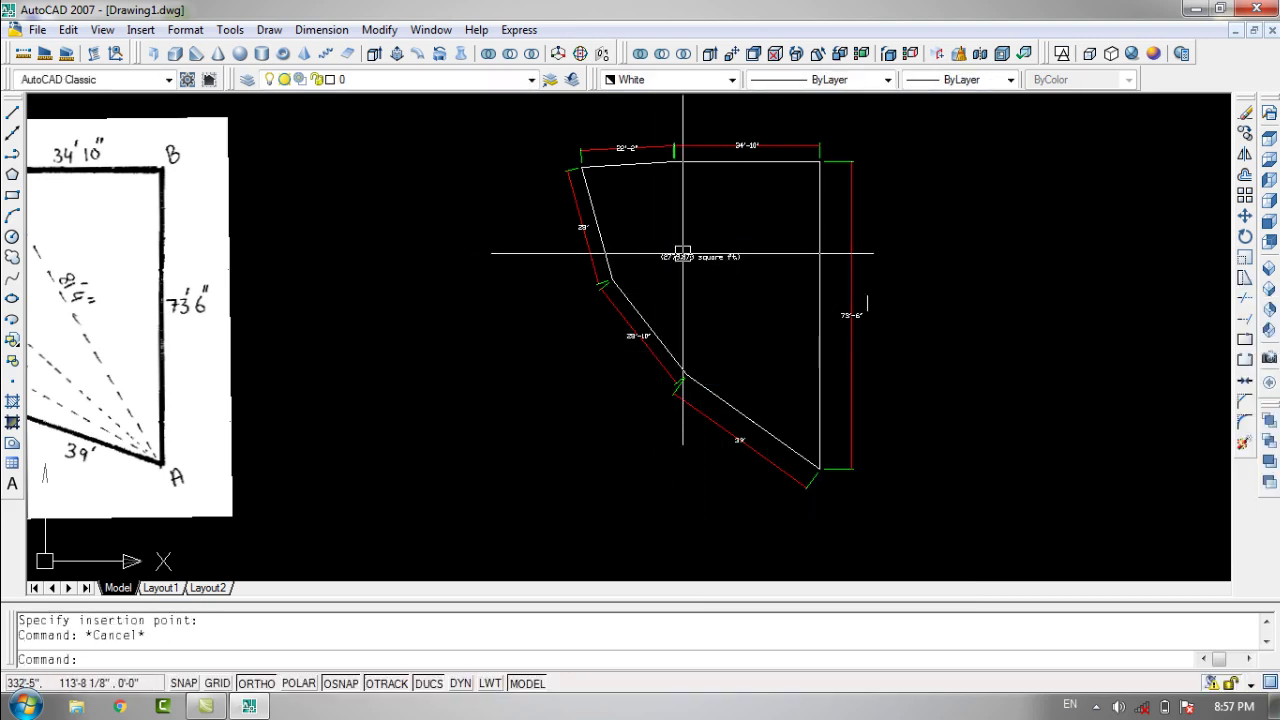
scroll(737, 271, "up", 5)
middle_click_drag(737, 271, 737, 299)
scroll(718, 391, "down", 4)
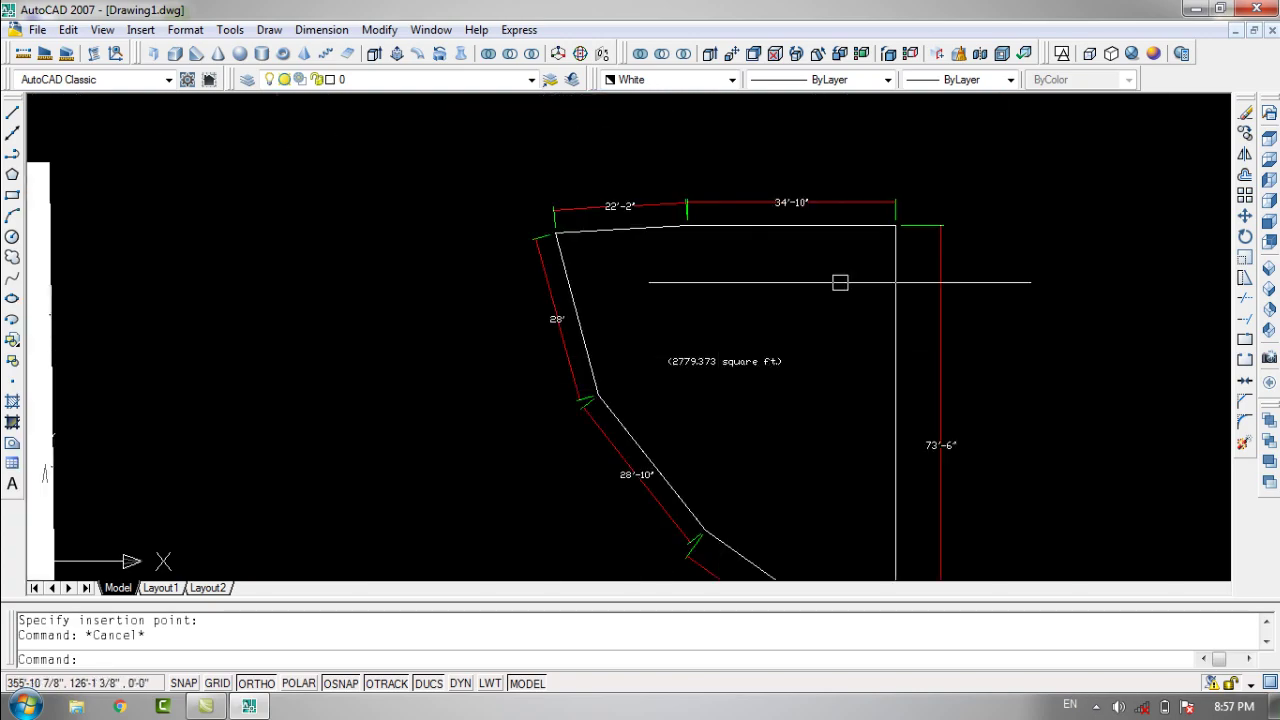